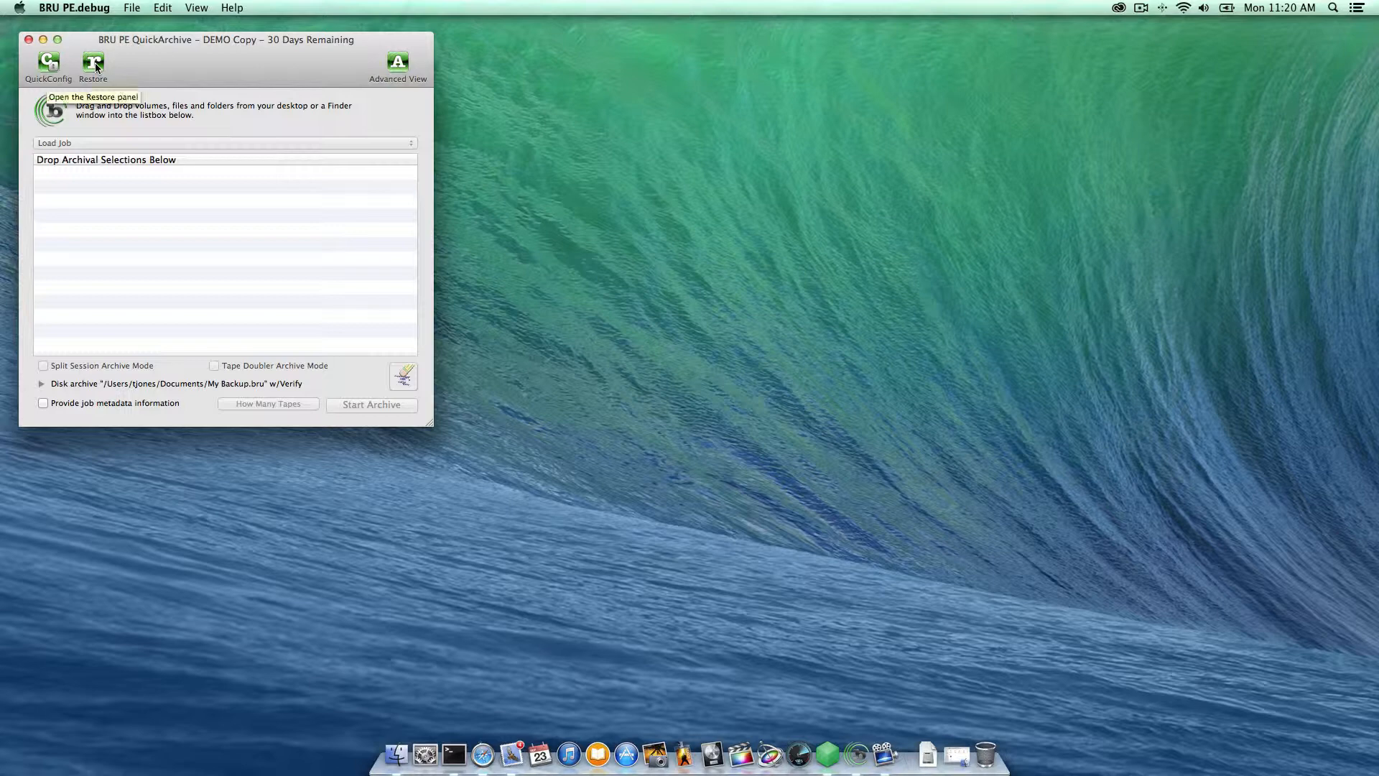
Step: Open the restore view and load the Test EDL Export 1 archive from the EDL Test 2 tape set
{"action": "left_click", "coordinate": [94, 63]}
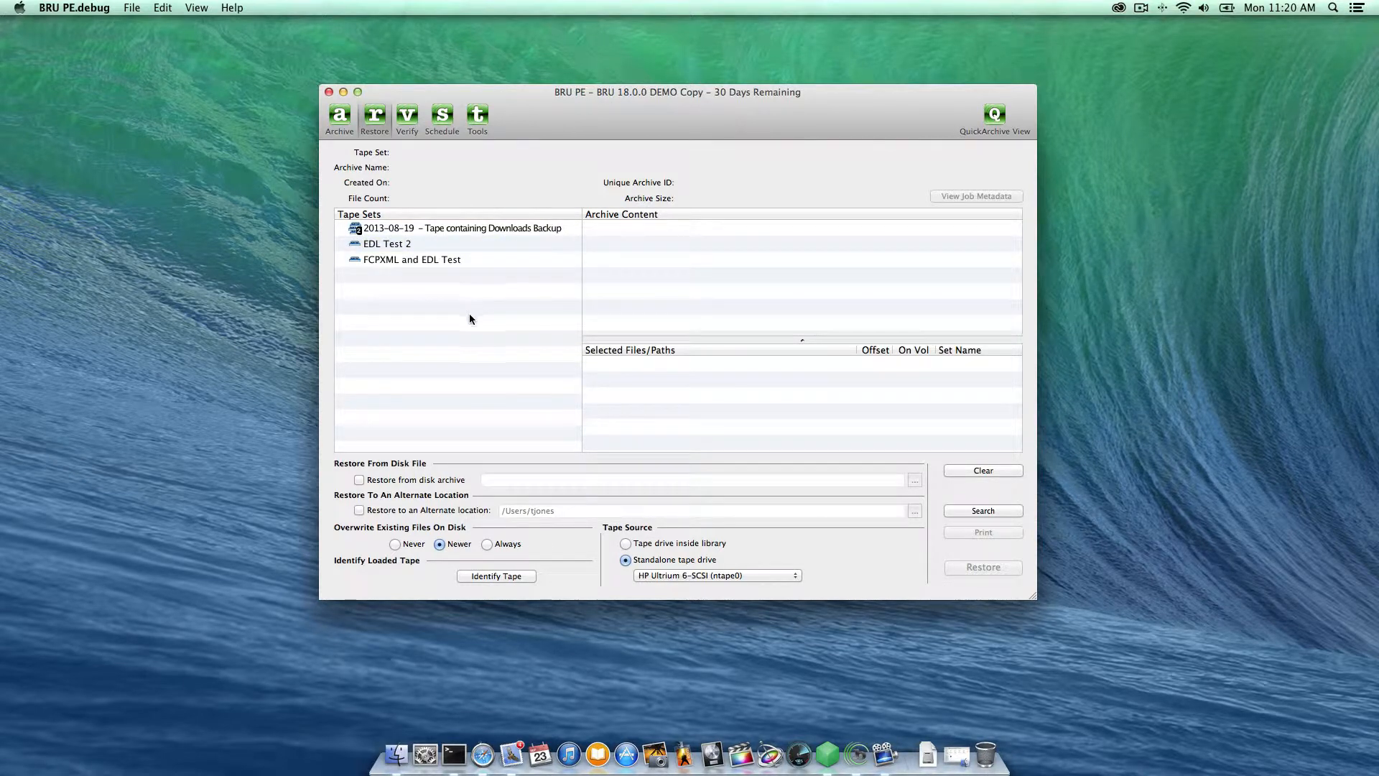
{"action": "left_click", "coordinate": [384, 245]}
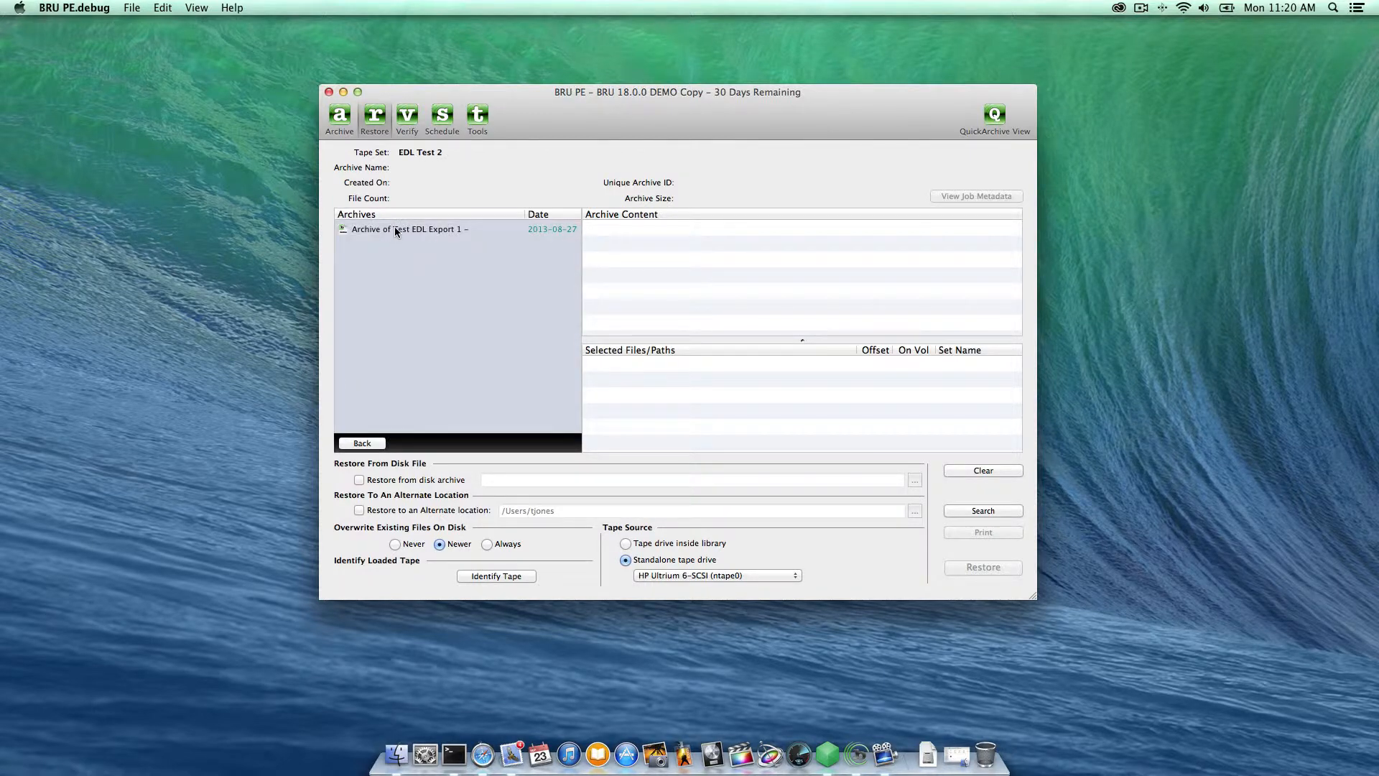
{"action": "left_click", "coordinate": [395, 229]}
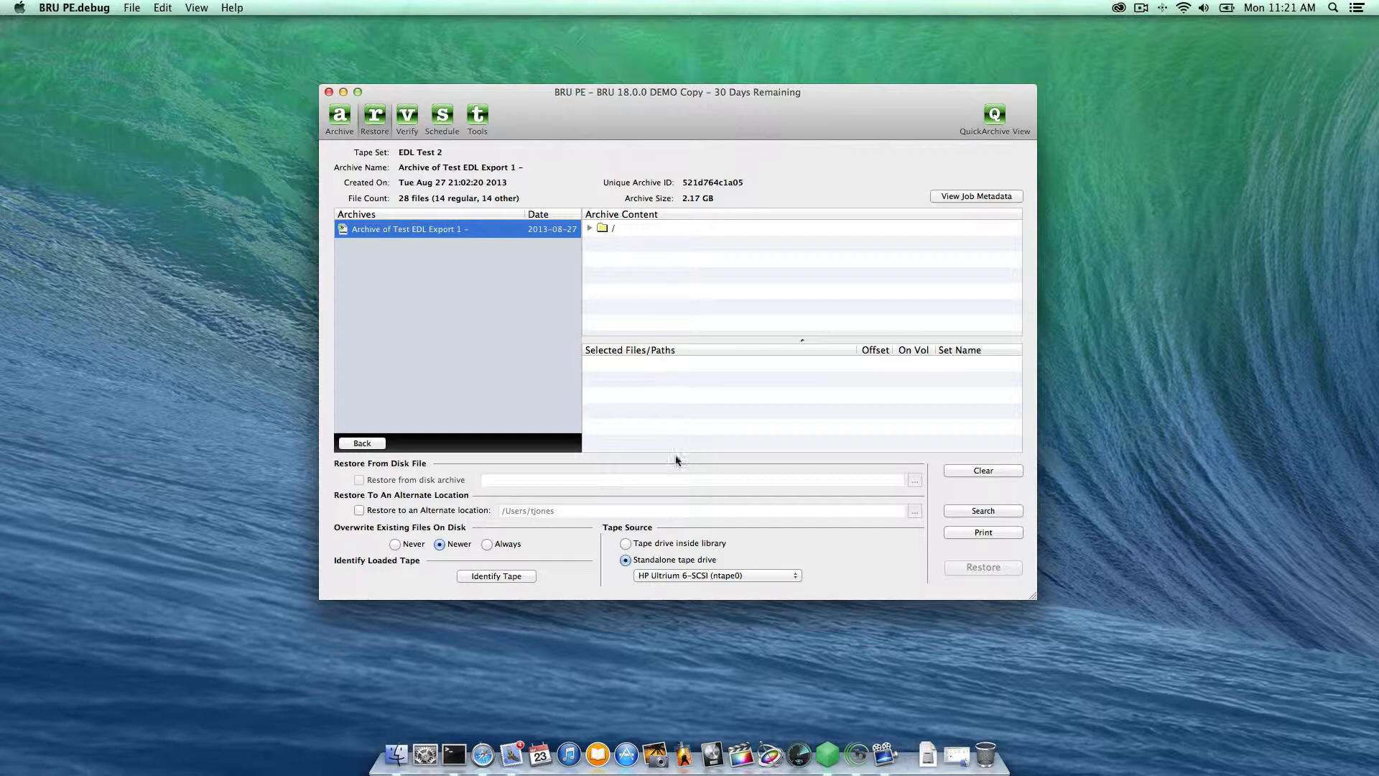
Step: Examine the Applications folder in Finder's list view, expanding Adobe down to its Flash Player AddIns subfolder, and close the window
{"action": "left_click", "coordinate": [396, 754]}
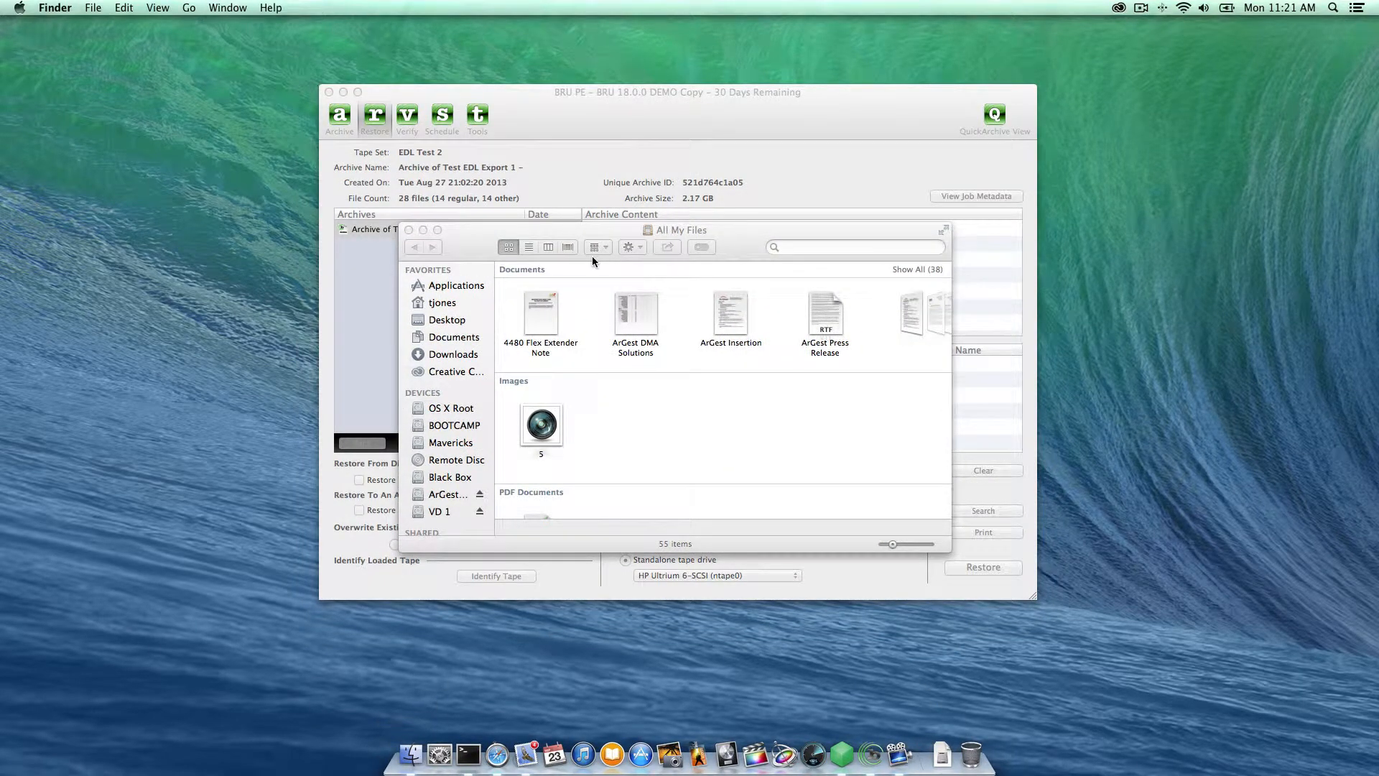
{"action": "left_click", "coordinate": [529, 246]}
{"action": "scroll", "coordinate": [666, 396], "scroll_direction": "down", "scroll_amount": 5}
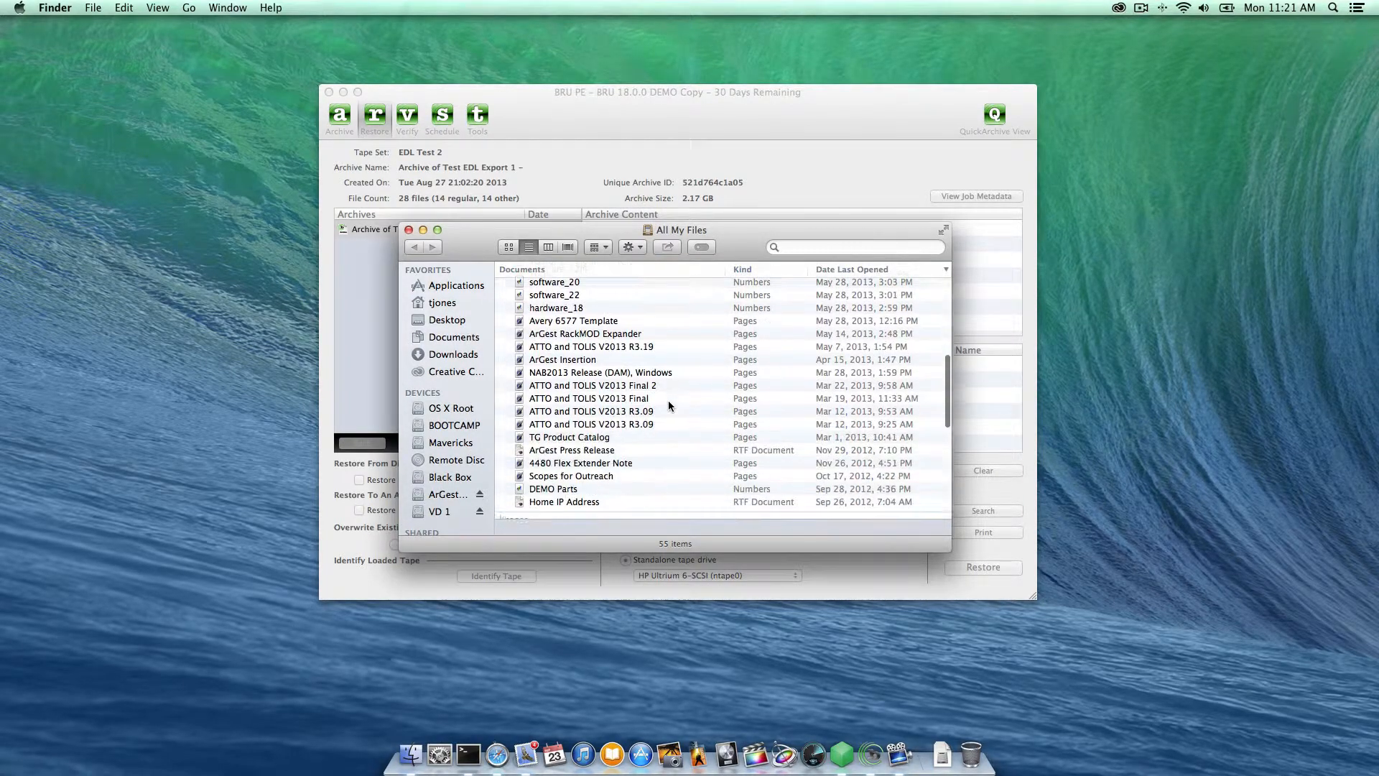
{"action": "scroll", "coordinate": [668, 404], "scroll_direction": "up", "scroll_amount": 5}
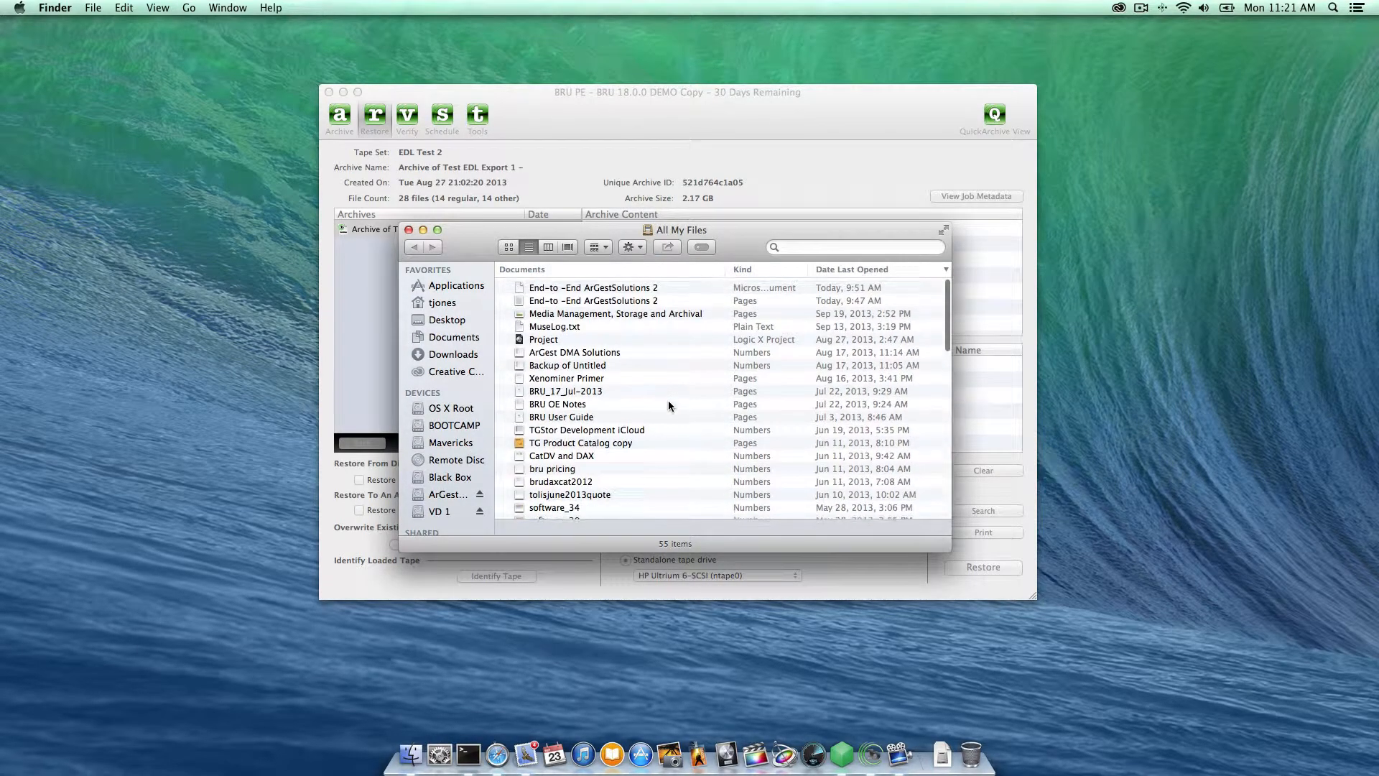
{"action": "left_click", "coordinate": [446, 287]}
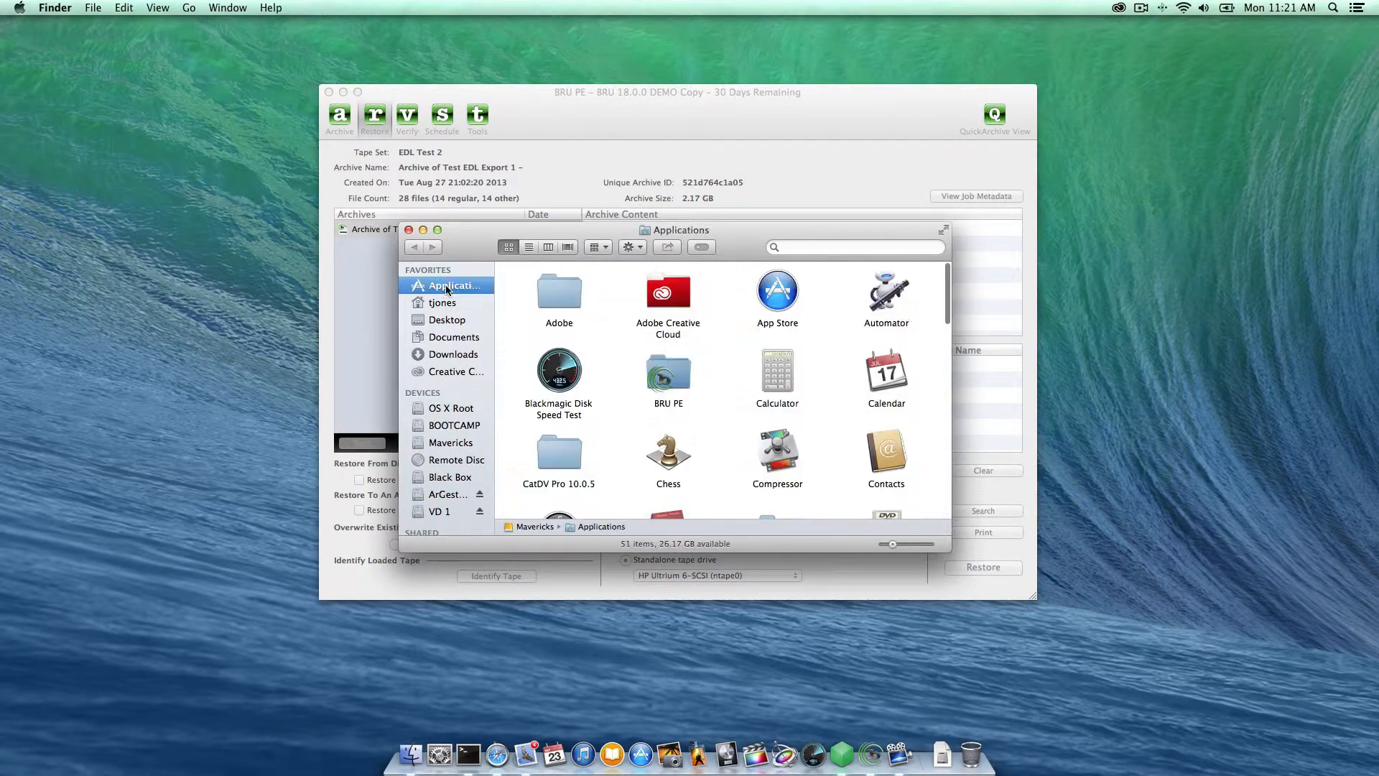
{"action": "left_click", "coordinate": [529, 247]}
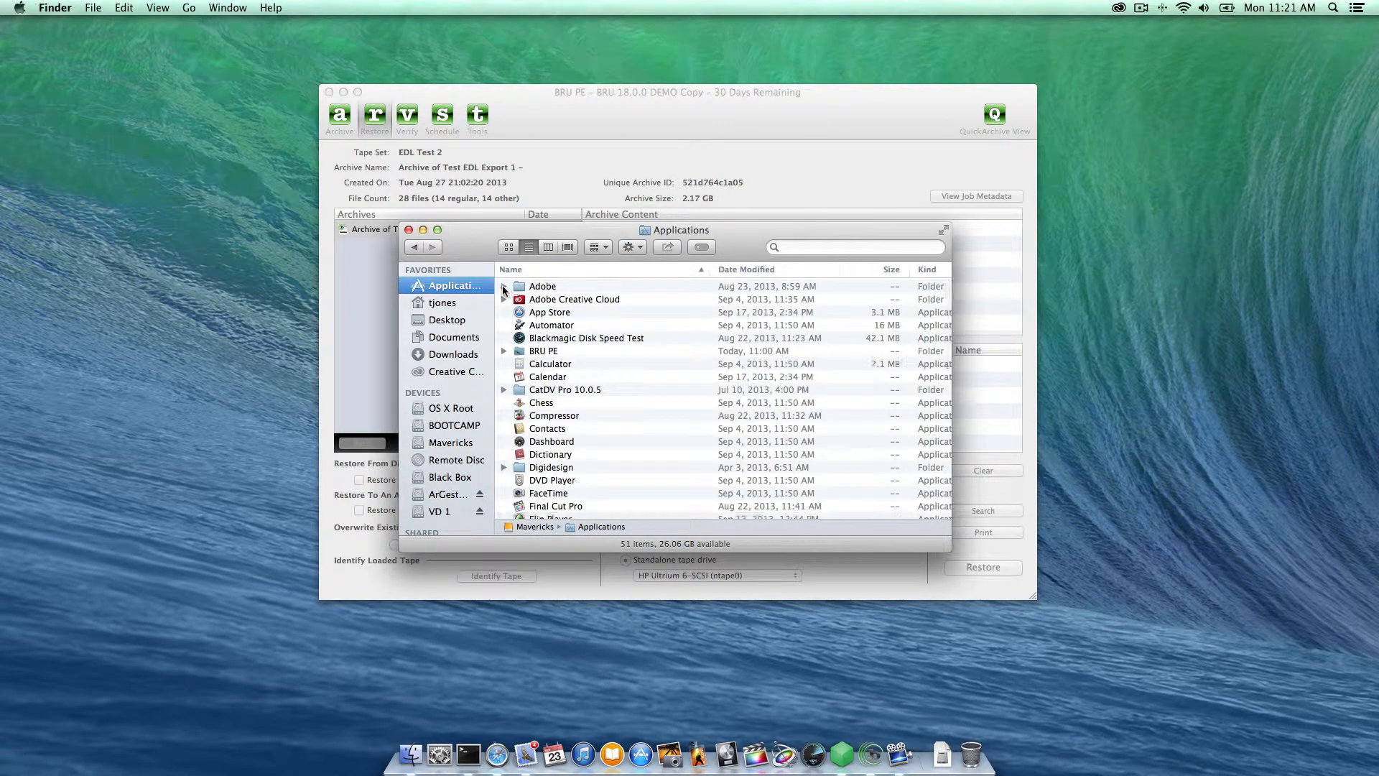
{"action": "left_click", "coordinate": [503, 287]}
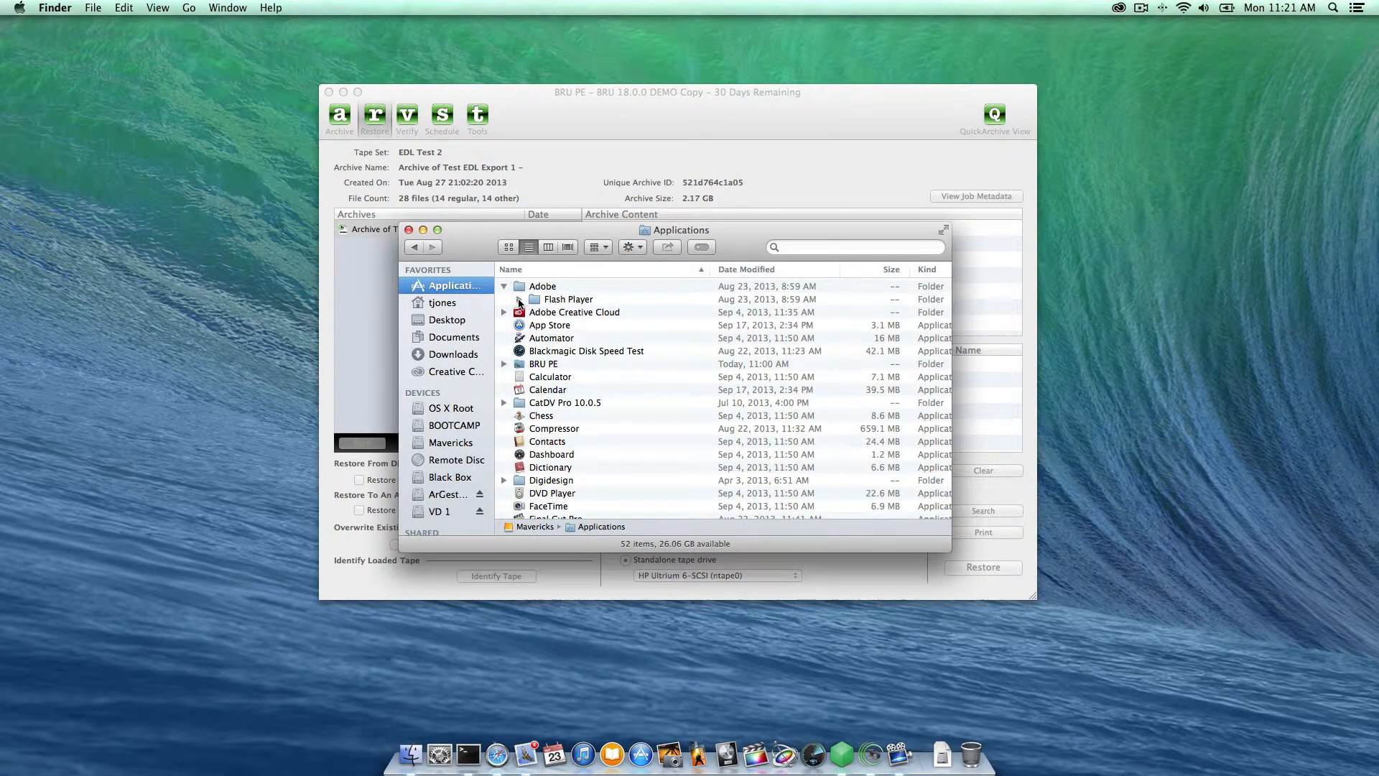
{"action": "left_click", "coordinate": [519, 300]}
{"action": "left_click", "coordinate": [533, 312]}
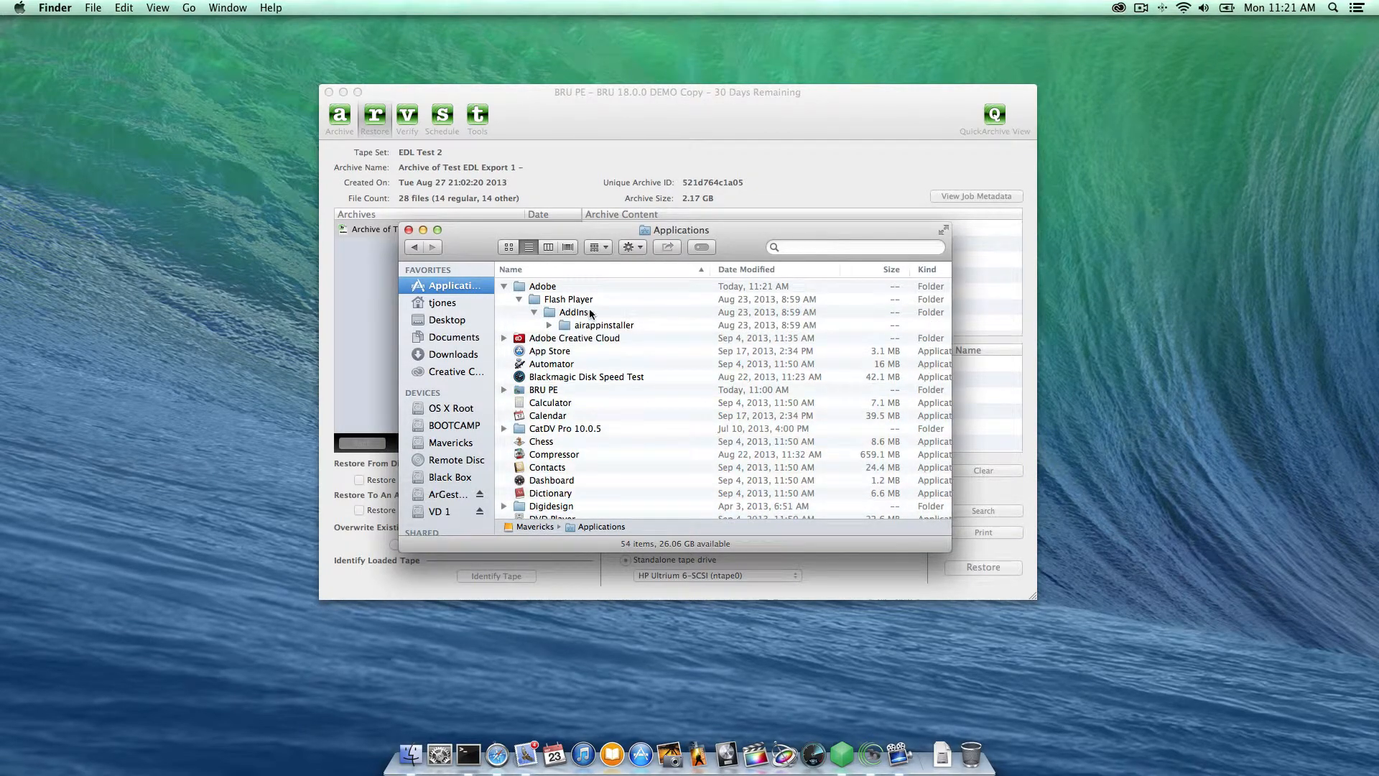
{"action": "left_click", "coordinate": [409, 230]}
Step: Expand the archive content in BRU PE down through Volumes, VD 1 and PPro CS6 Project Media to the Videoblocks_Video folder
{"action": "left_click", "coordinate": [590, 229]}
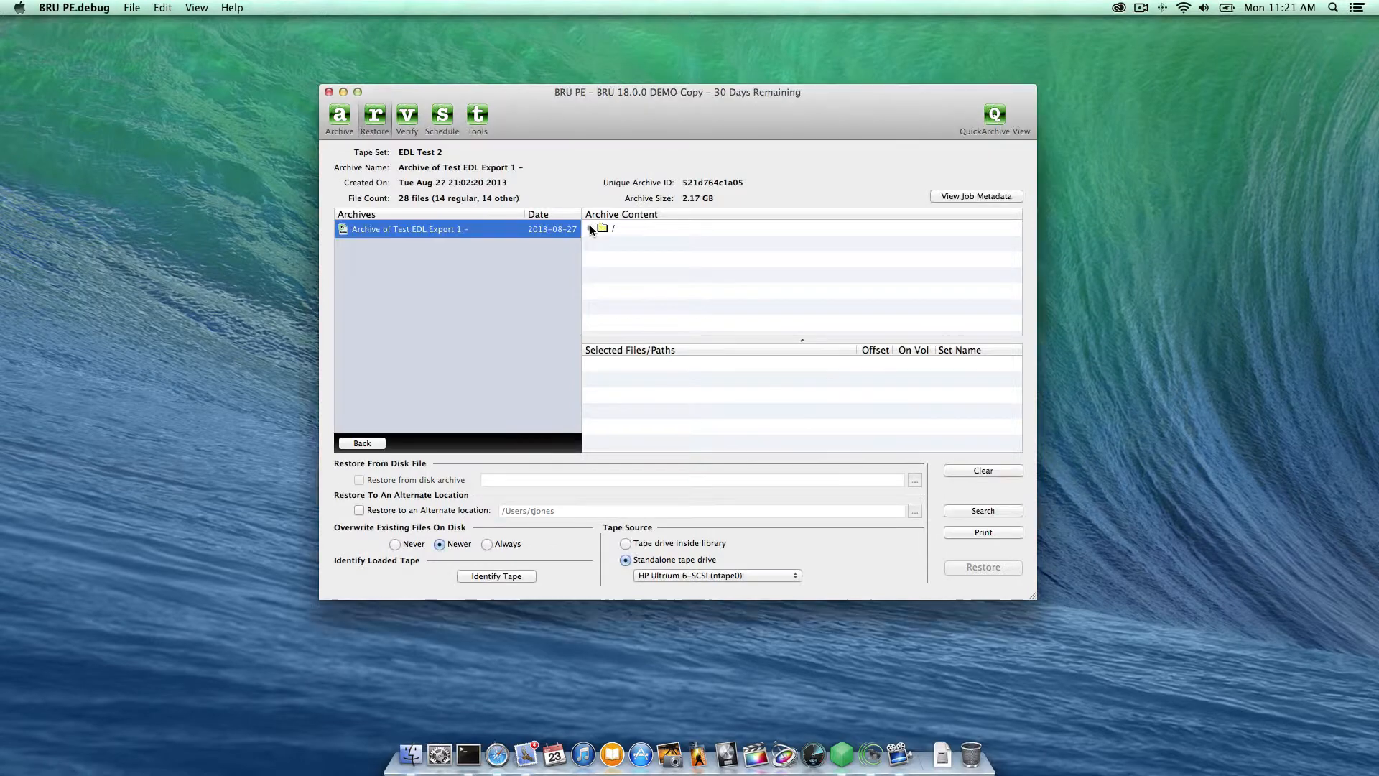
{"action": "left_click", "coordinate": [590, 228]}
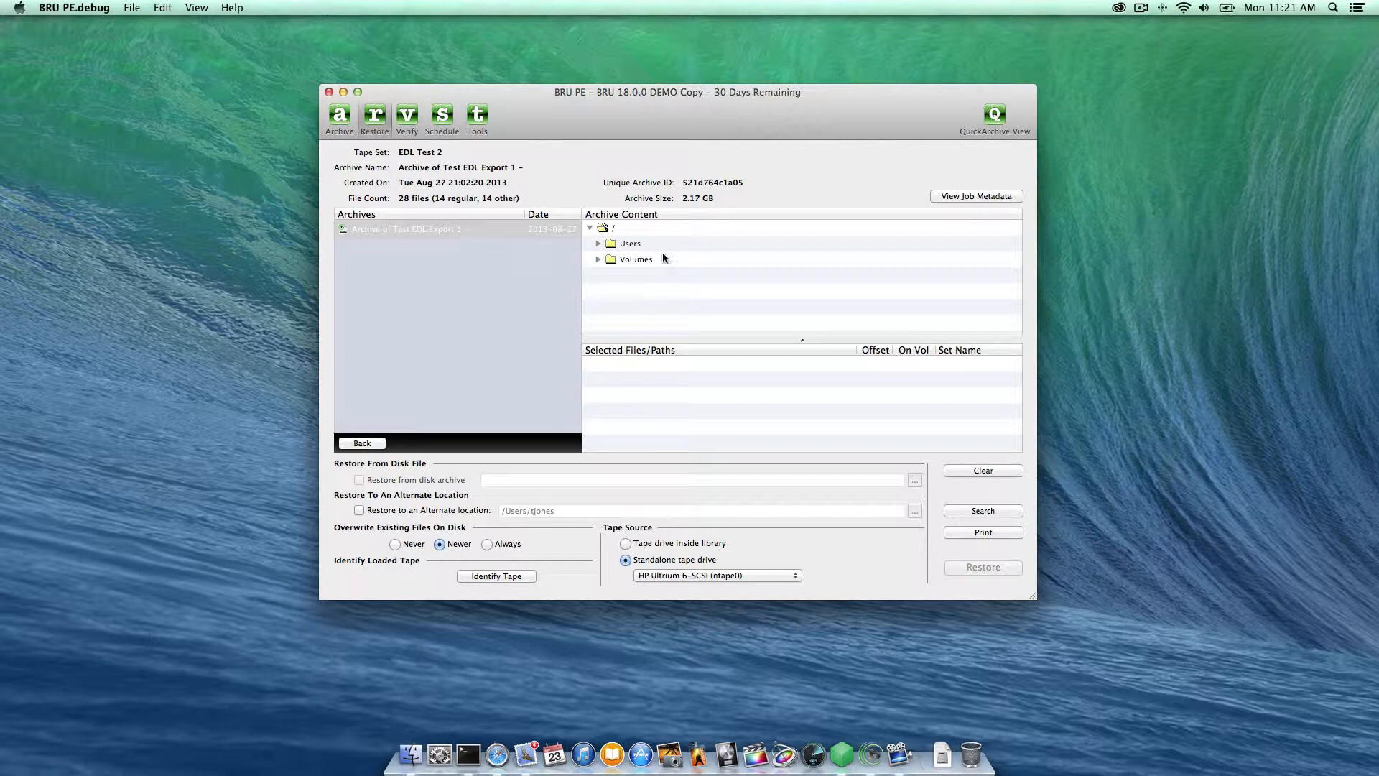
{"action": "left_click", "coordinate": [598, 260]}
{"action": "left_click", "coordinate": [607, 275]}
{"action": "left_click", "coordinate": [614, 290]}
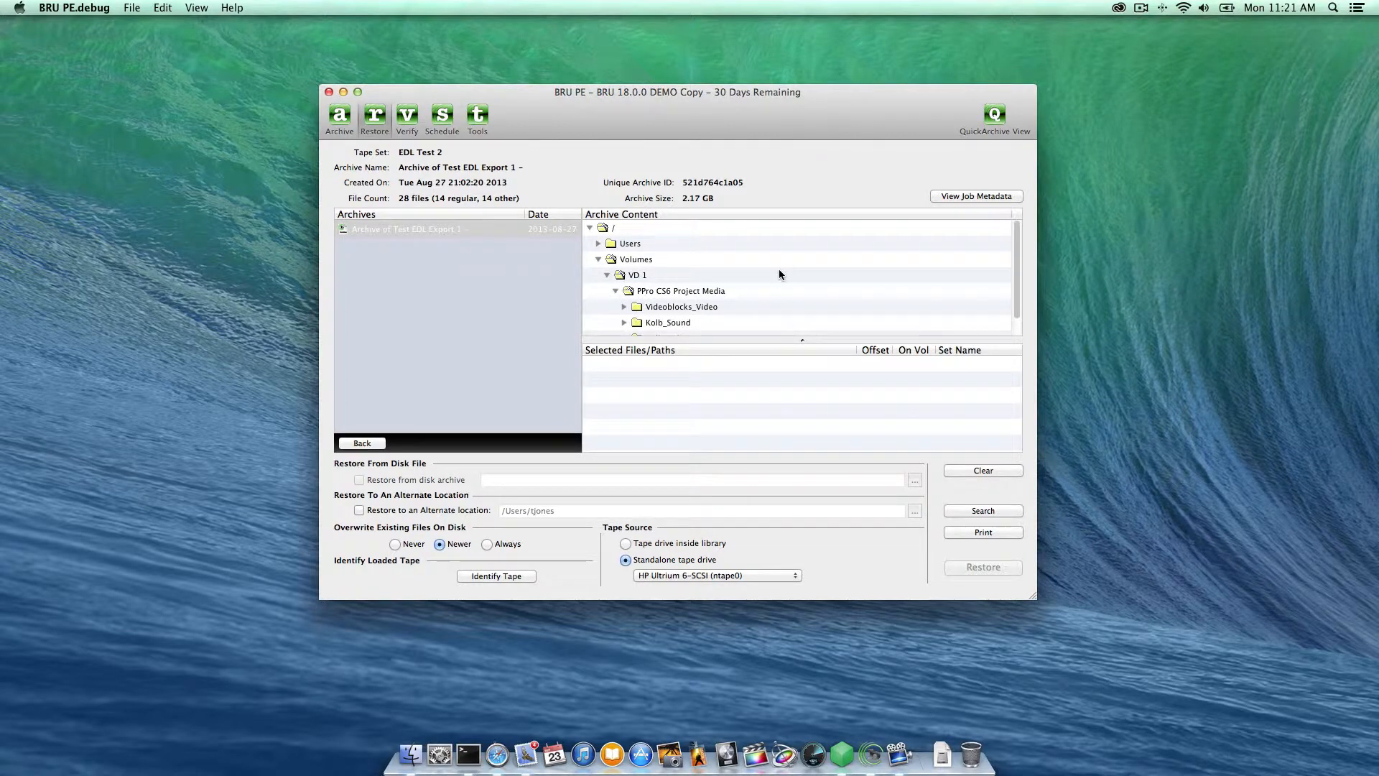
{"action": "scroll", "coordinate": [778, 270], "scroll_direction": "down", "scroll_amount": 1}
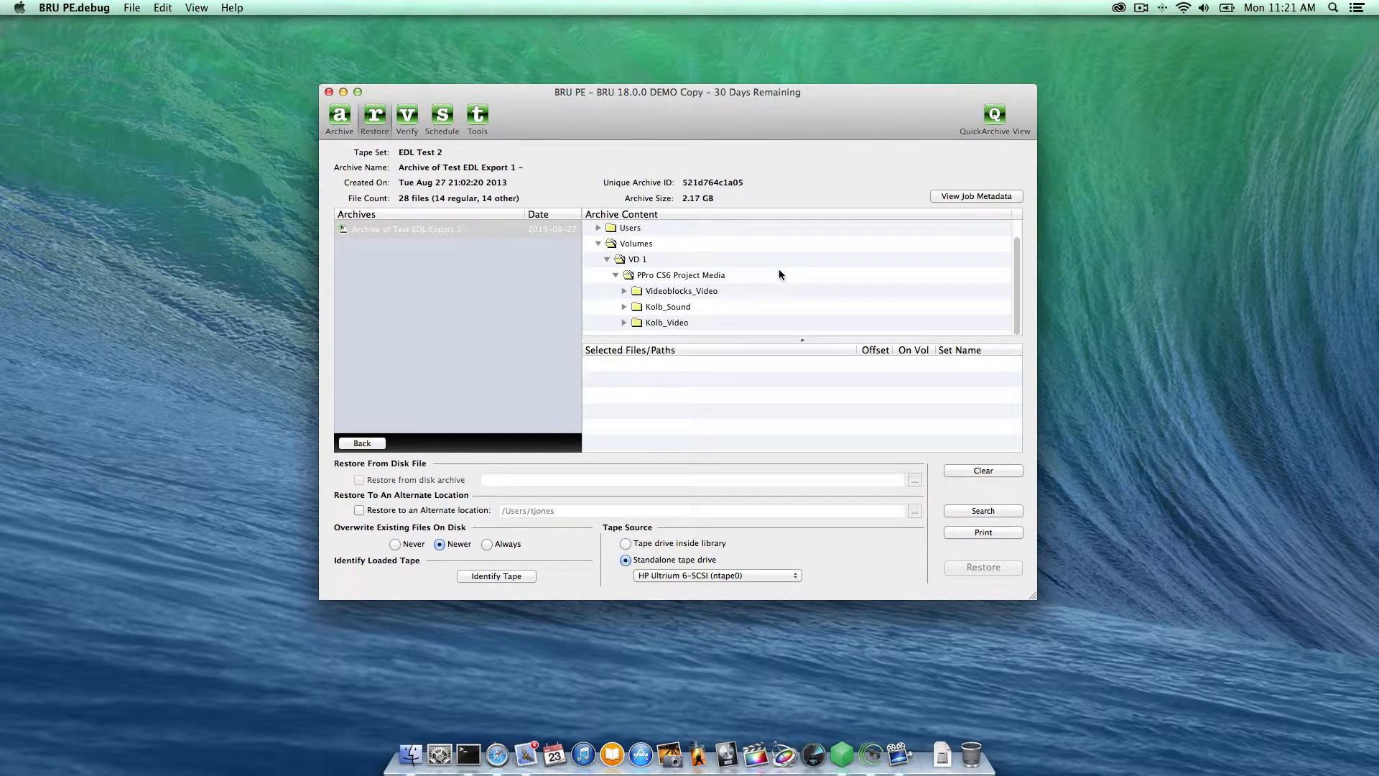
{"action": "left_click", "coordinate": [624, 291]}
{"action": "scroll", "coordinate": [749, 297], "scroll_direction": "down", "scroll_amount": 2}
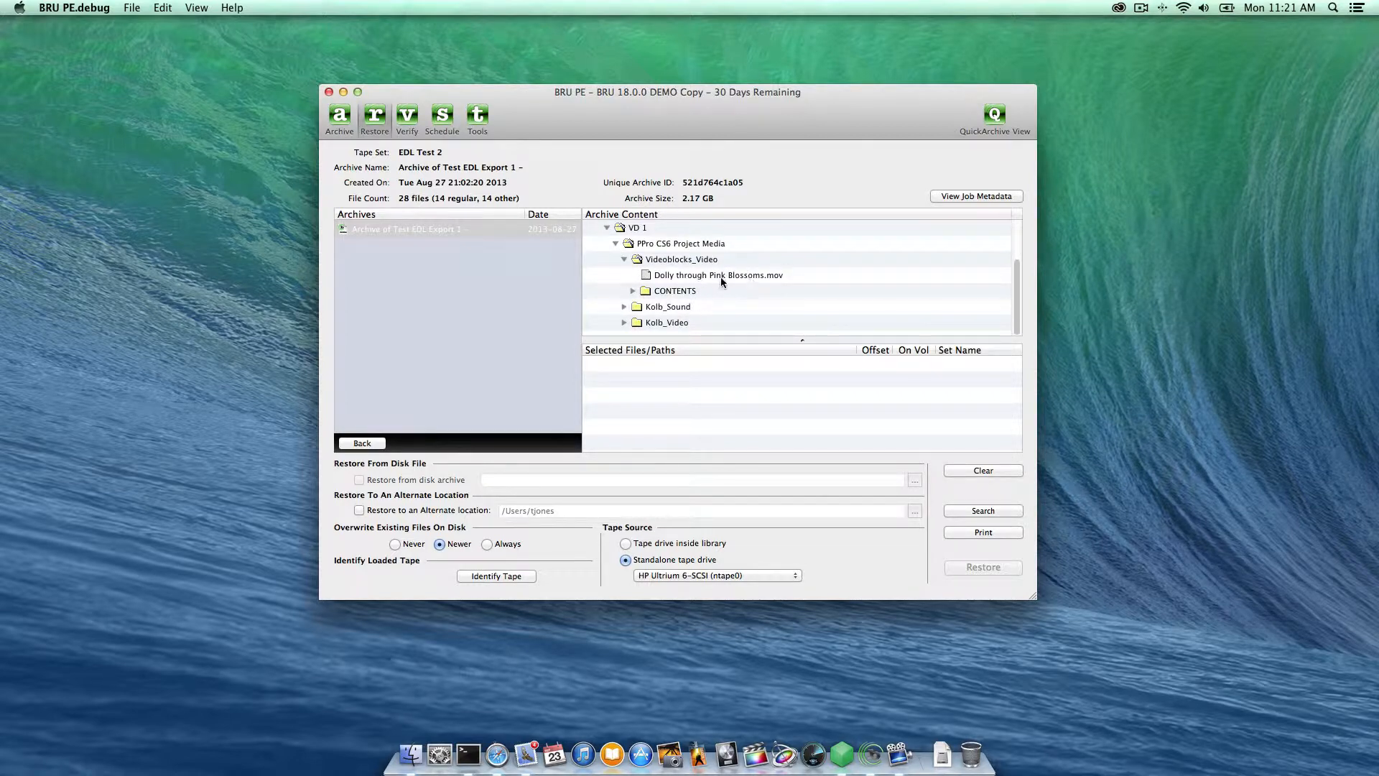
Step: Add Dolly through Pink Blossoms.mov to the files selected for restore and remove it again
{"action": "left_click", "coordinate": [757, 273]}
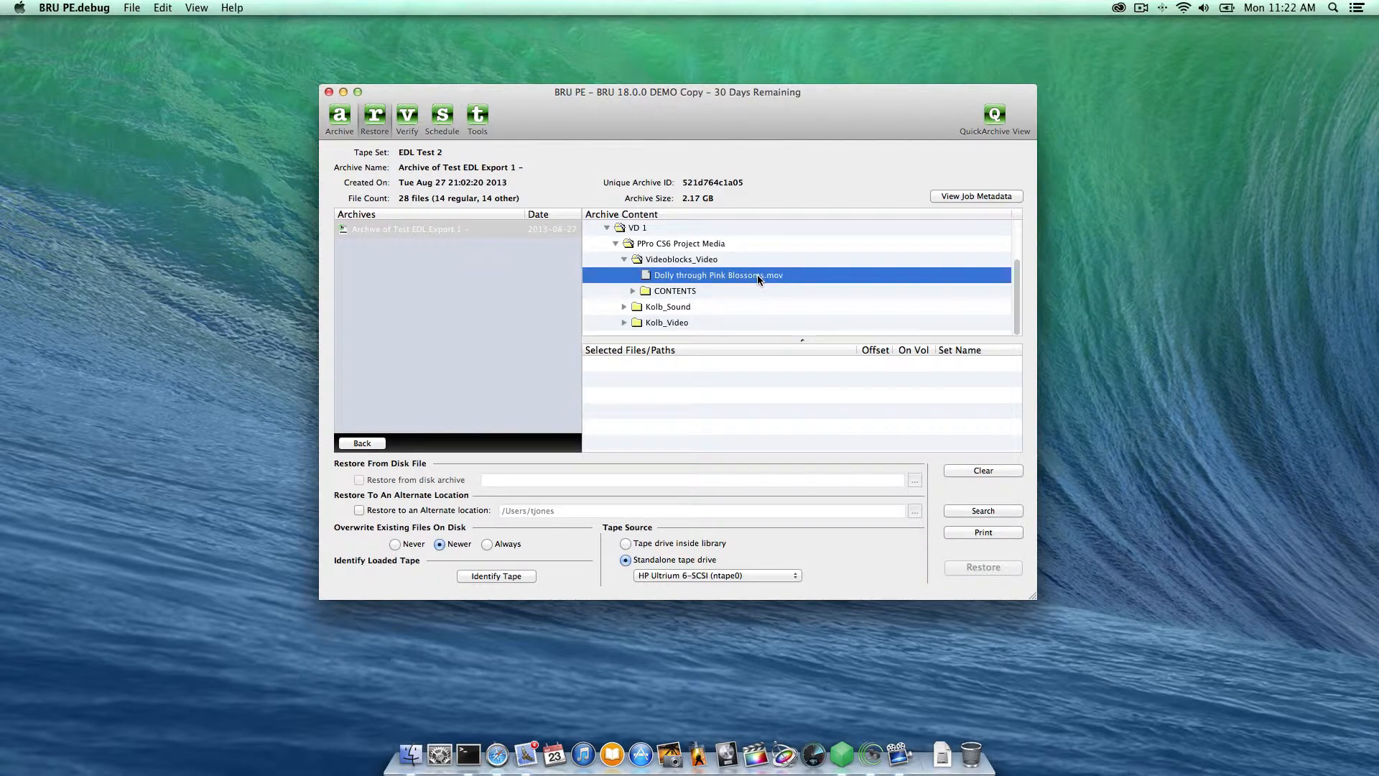
{"action": "left_click_drag", "start_coordinate": [758, 278], "coordinate": [737, 407]}
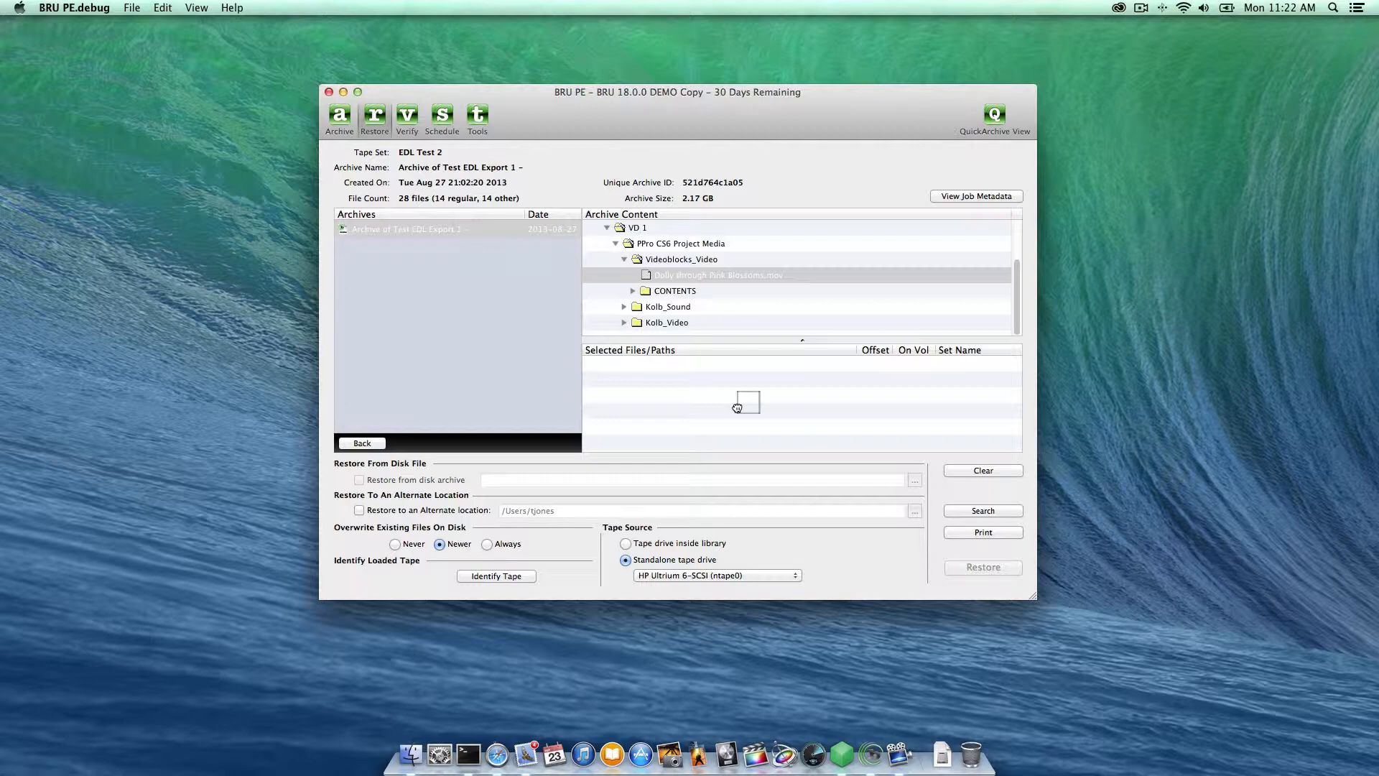
{"action": "left_click_drag", "start_coordinate": [737, 408], "coordinate": [735, 405]}
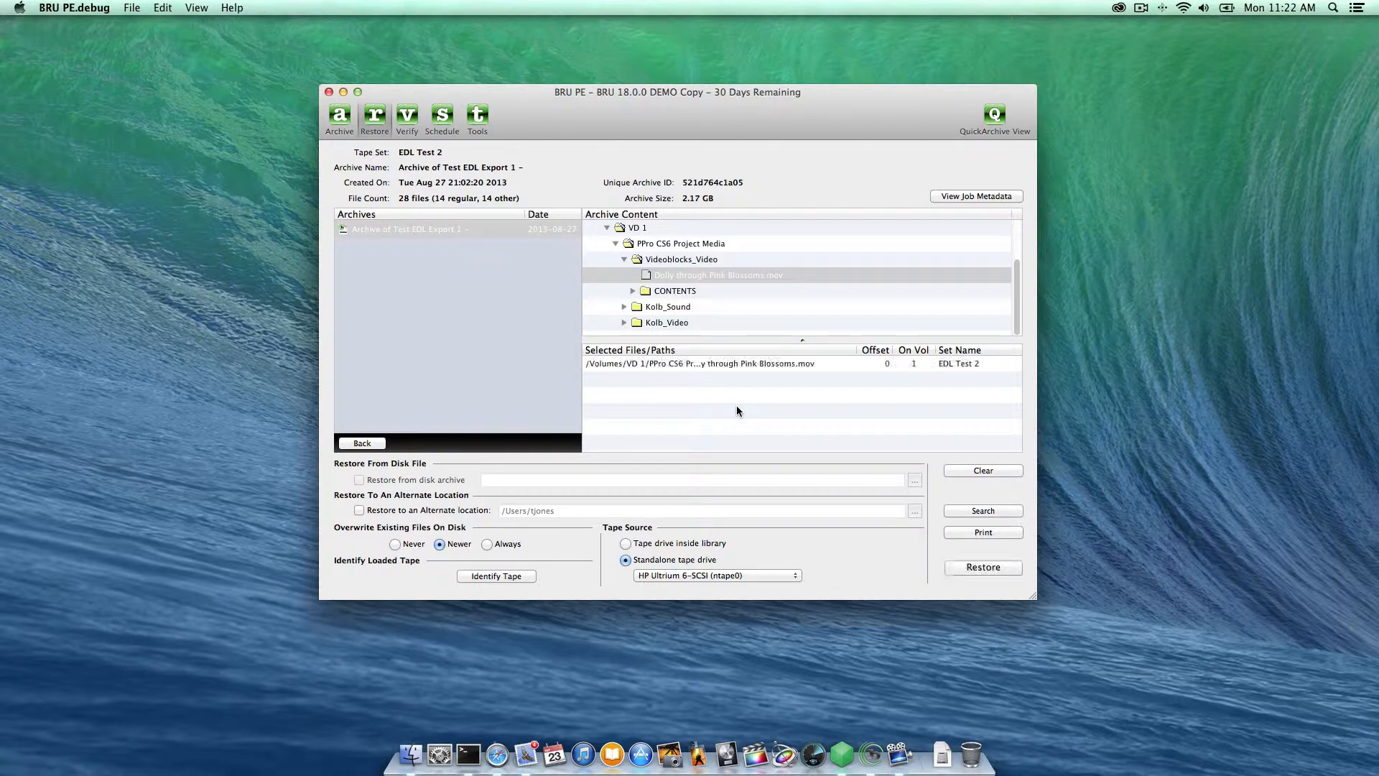
{"action": "left_click", "coordinate": [724, 363]}
{"action": "key", "text": "Delete"}
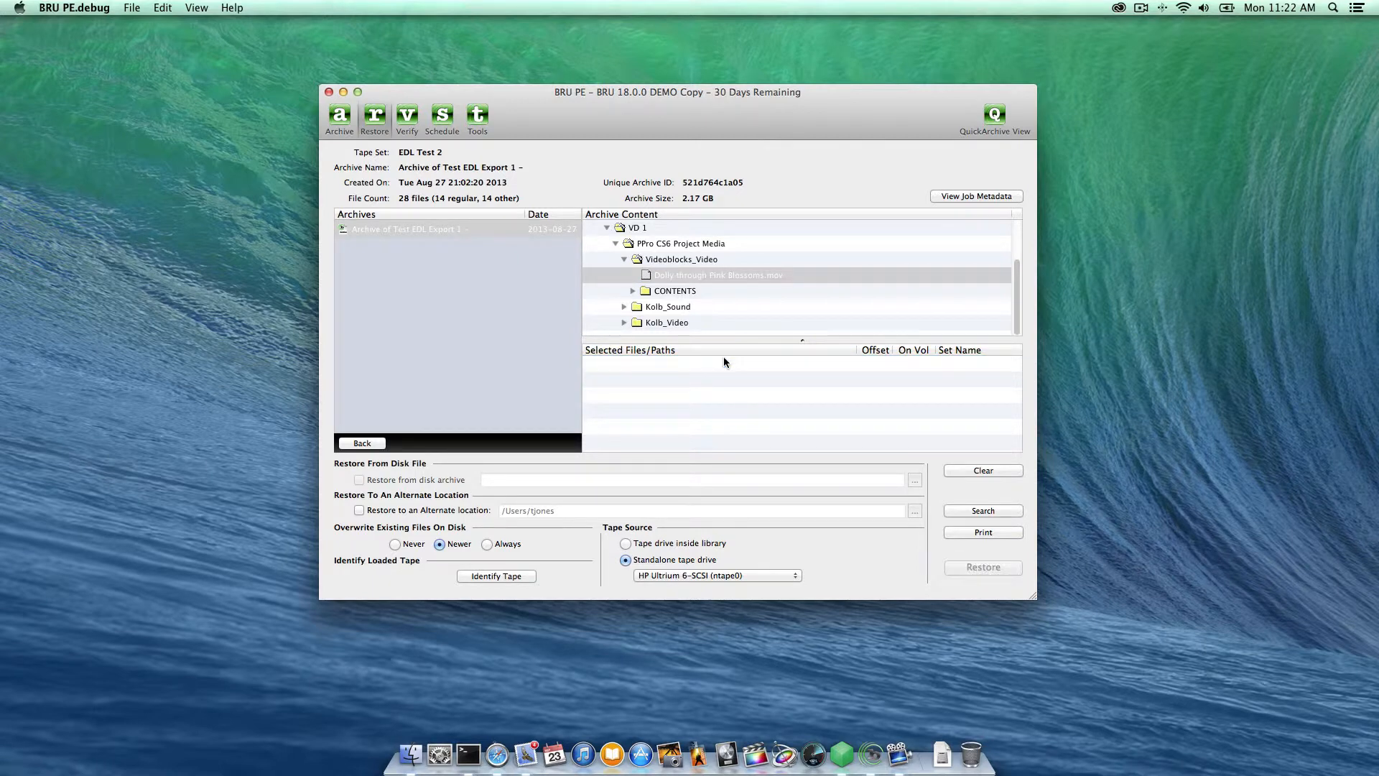
Step: Select Dolly through Pink Blossoms.mov for restore and set the Desktop folder as the alternate restore location
{"action": "double_click", "coordinate": [693, 277]}
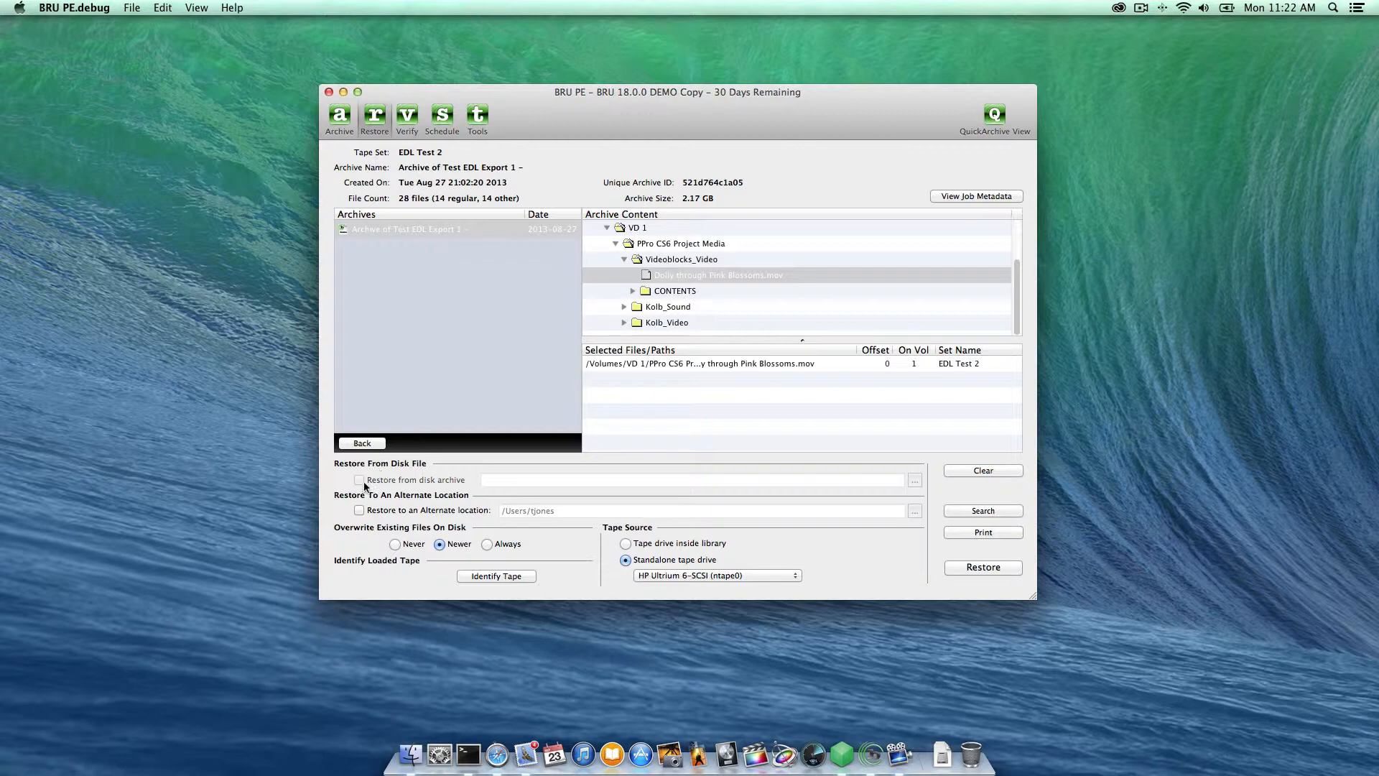
{"action": "left_click", "coordinate": [360, 510]}
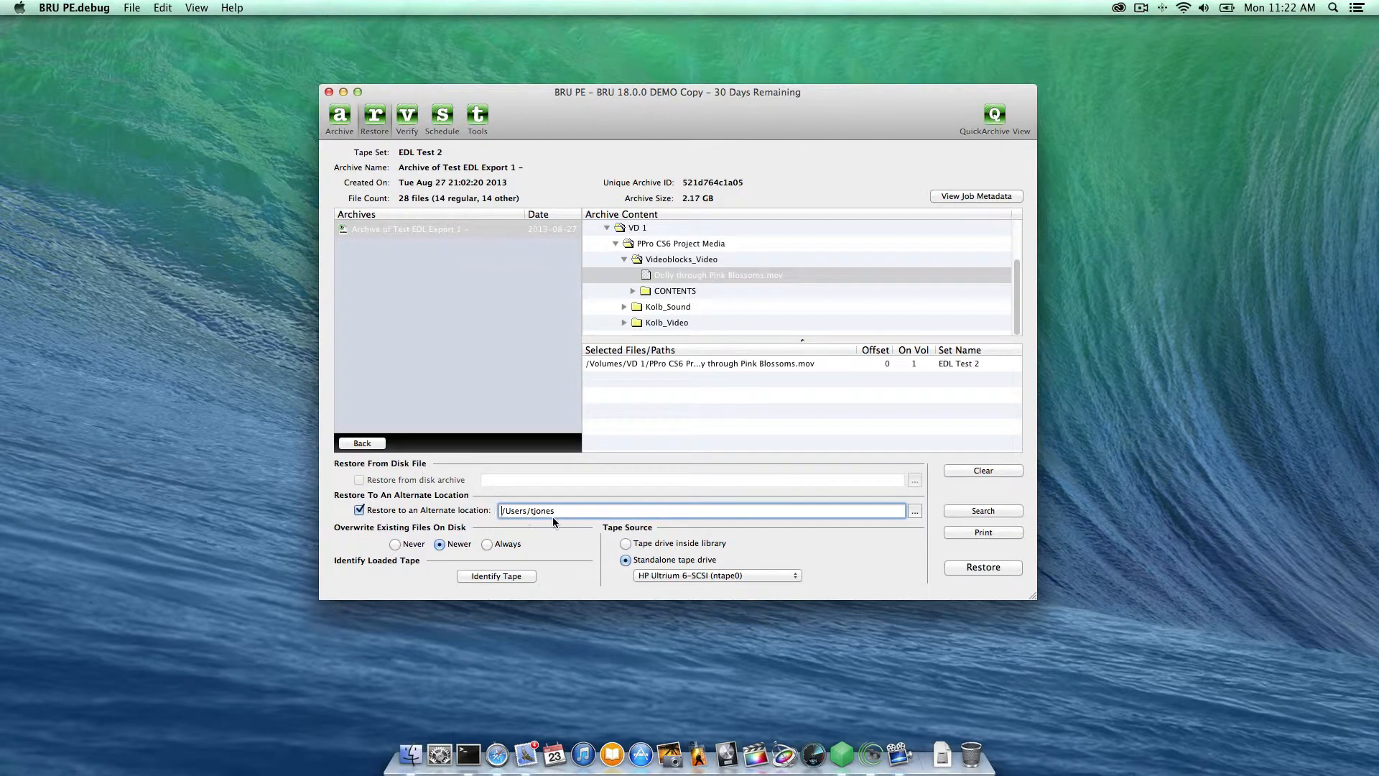
{"action": "left_click", "coordinate": [915, 509]}
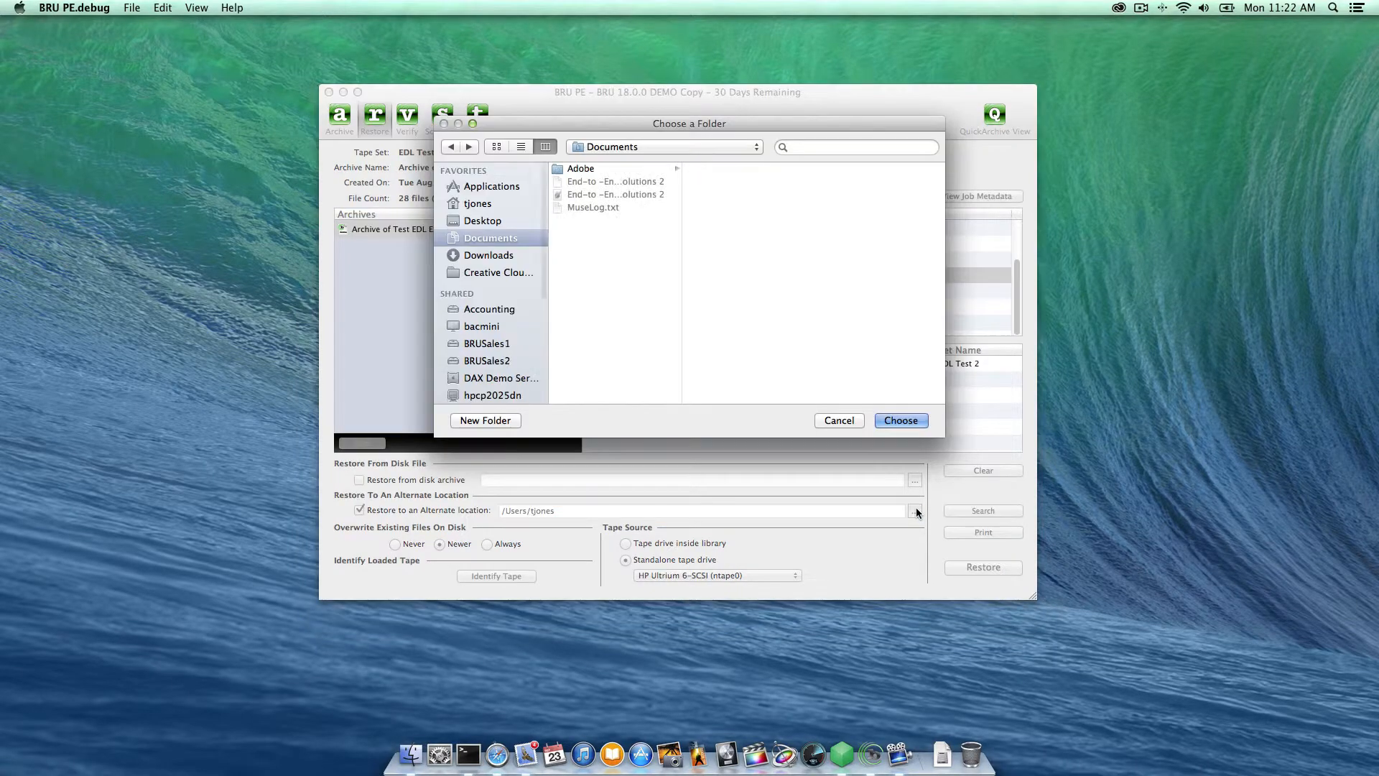
{"action": "left_click", "coordinate": [488, 221]}
{"action": "left_click", "coordinate": [902, 420]}
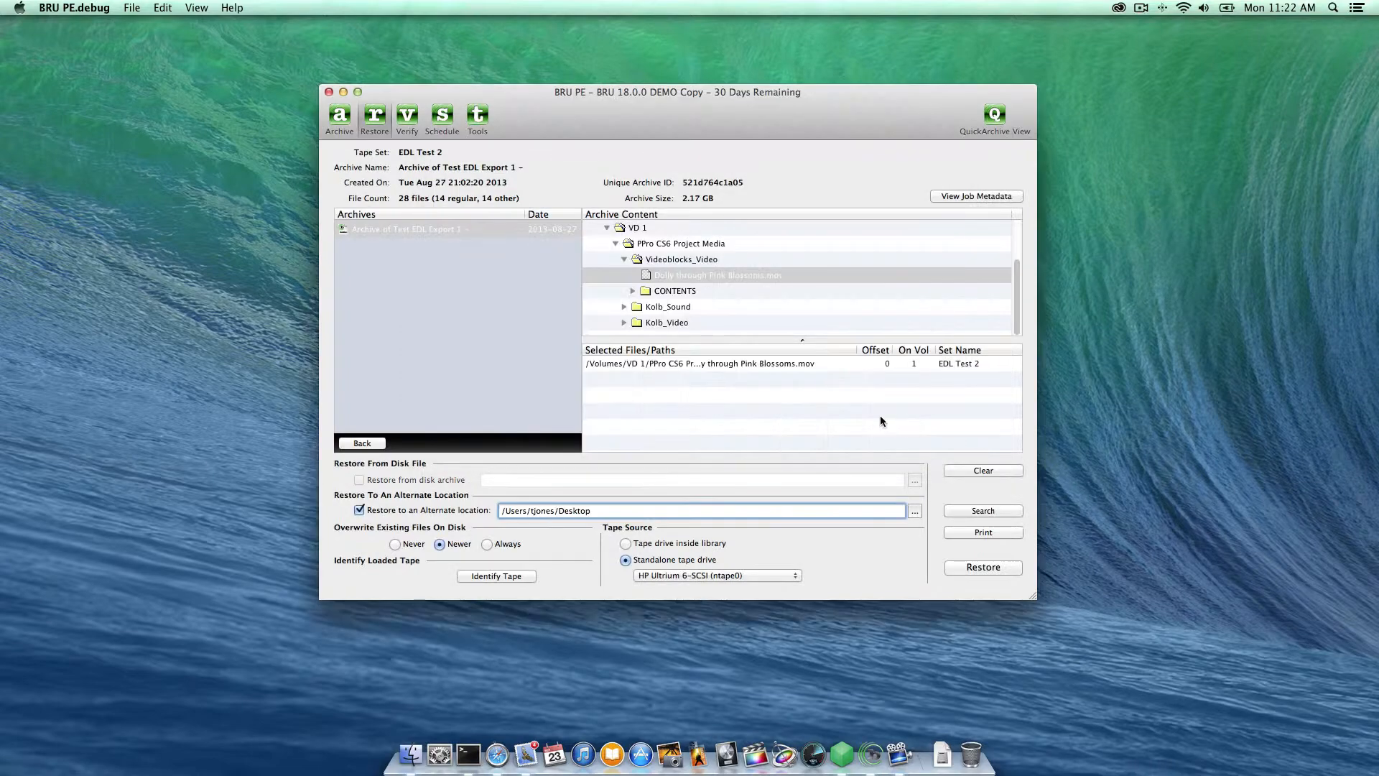
Step: Run the restore from the tape drive inside the library, using the existing destination Slot 1
{"action": "left_click", "coordinate": [671, 546]}
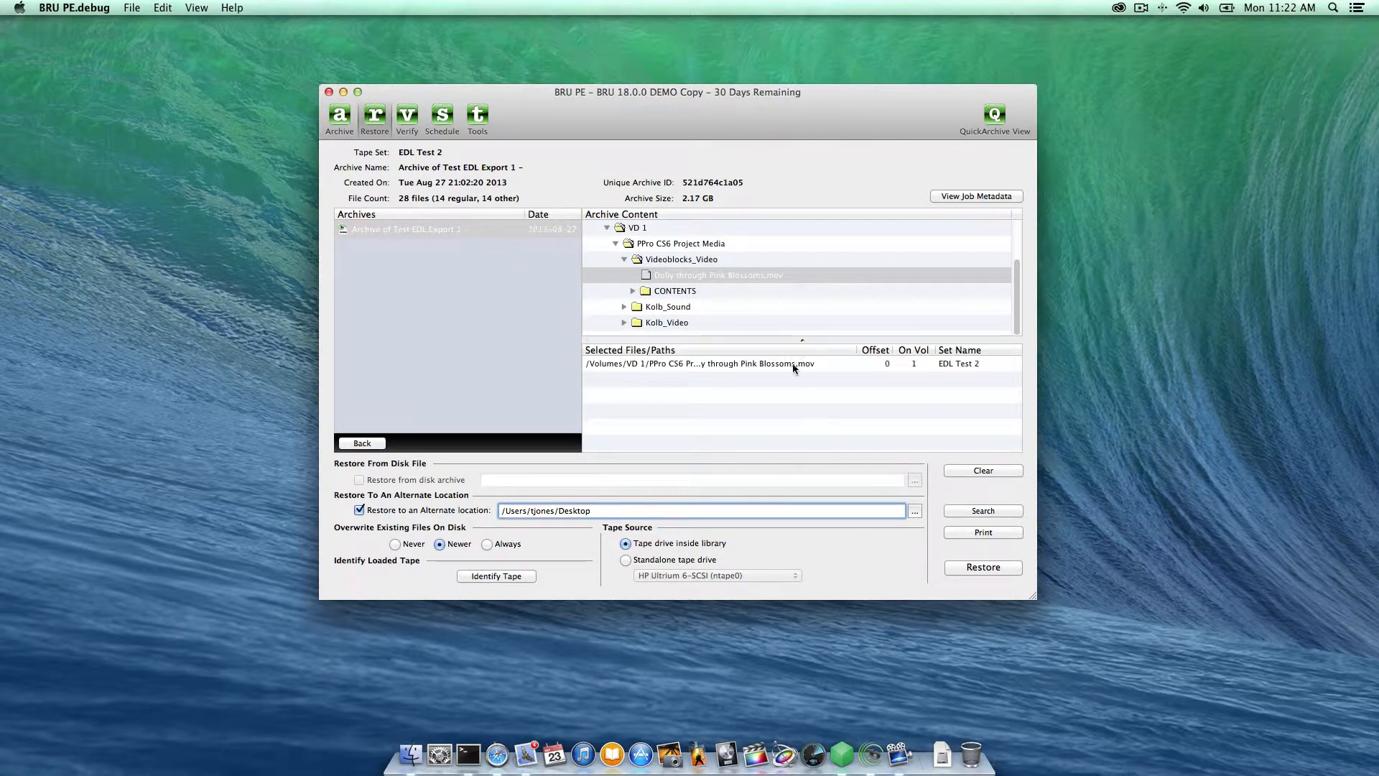
{"action": "left_click", "coordinate": [983, 567]}
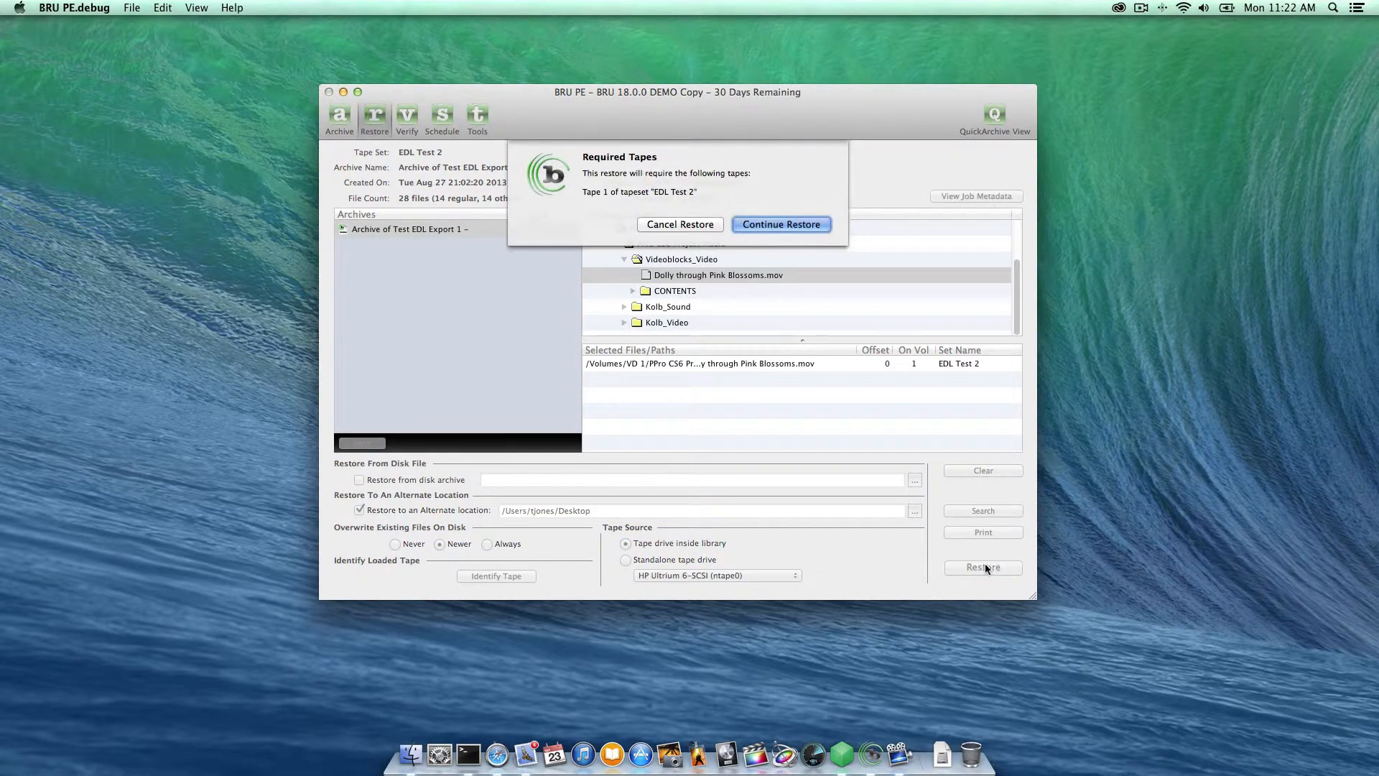
{"action": "left_click", "coordinate": [781, 226]}
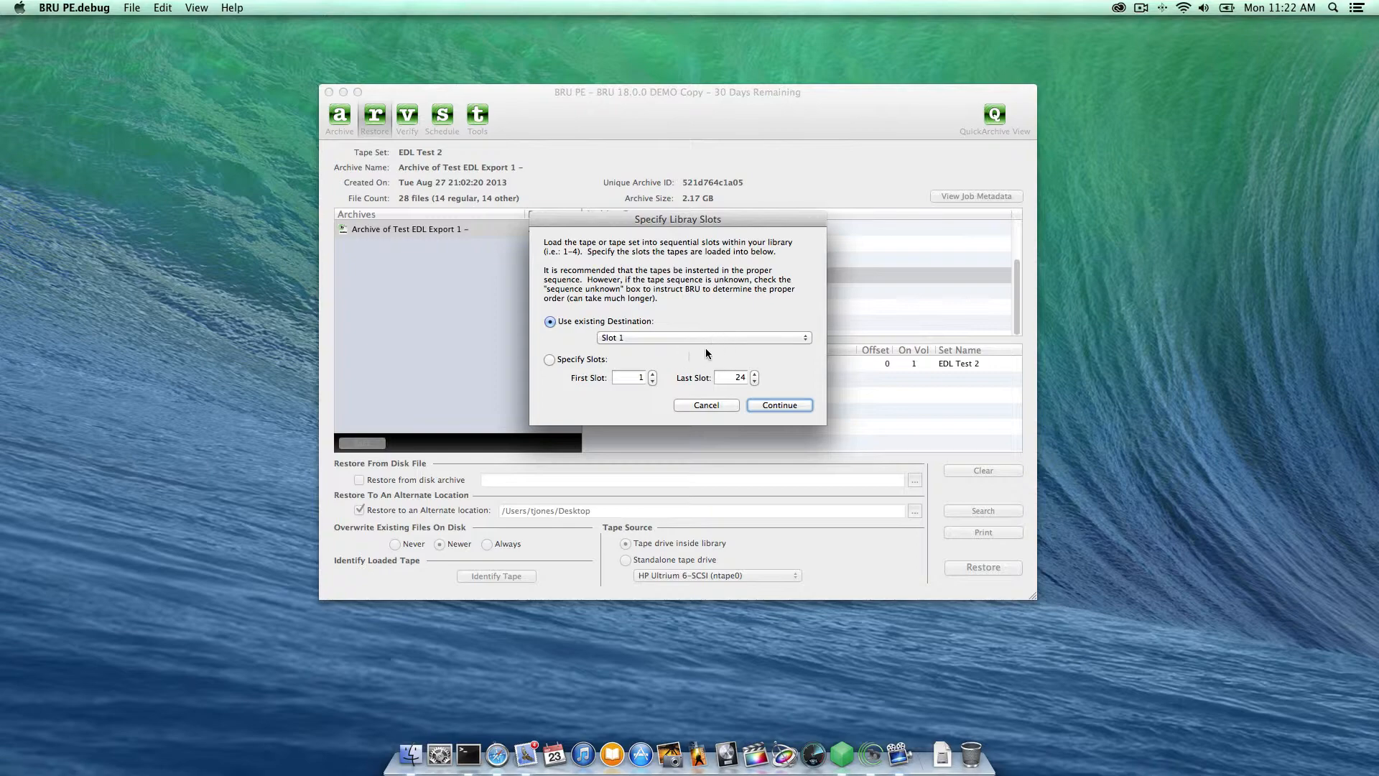
{"action": "left_click", "coordinate": [780, 405]}
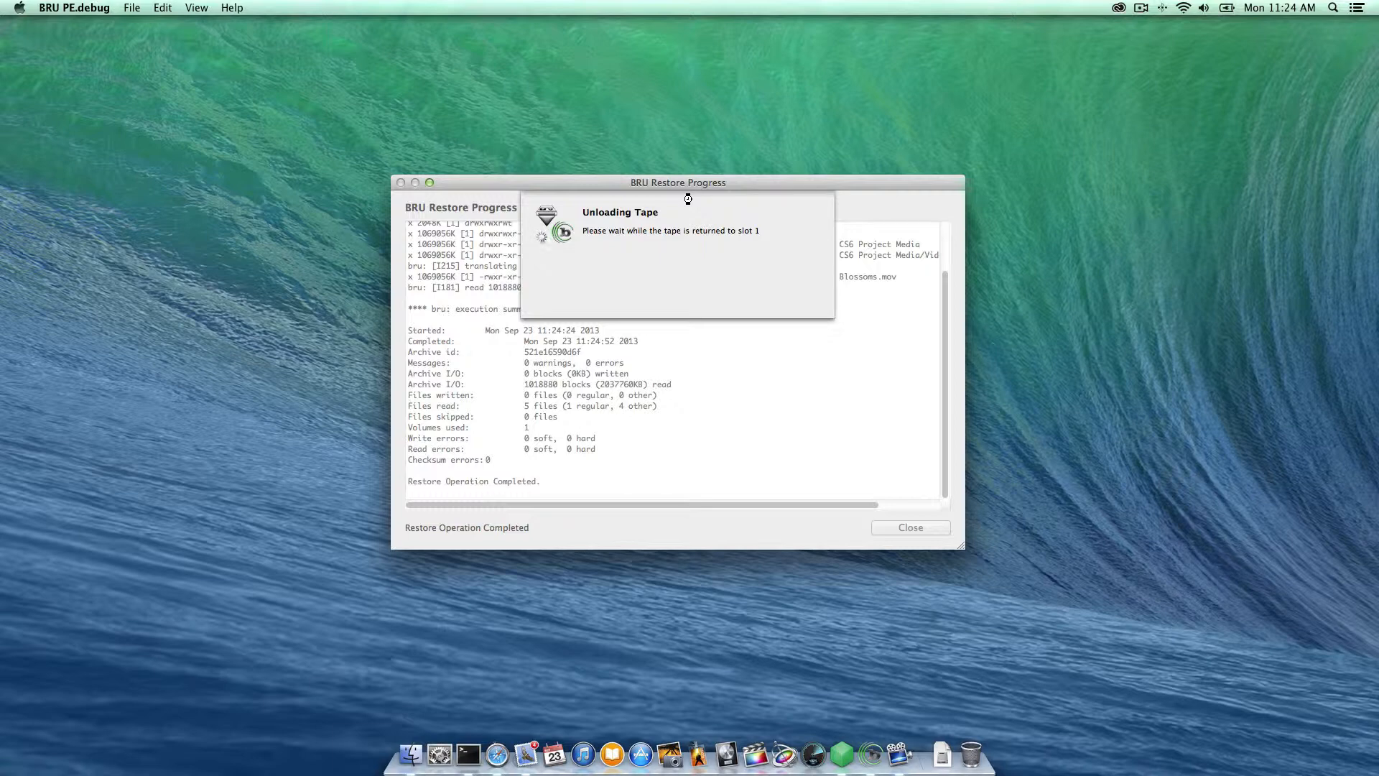
Step: Check the restored Dolly through Pink Blossoms.mov by playing it from the Desktop folder in Finder, and close both QuickTime Player and the Finder window
{"action": "left_click", "coordinate": [411, 754]}
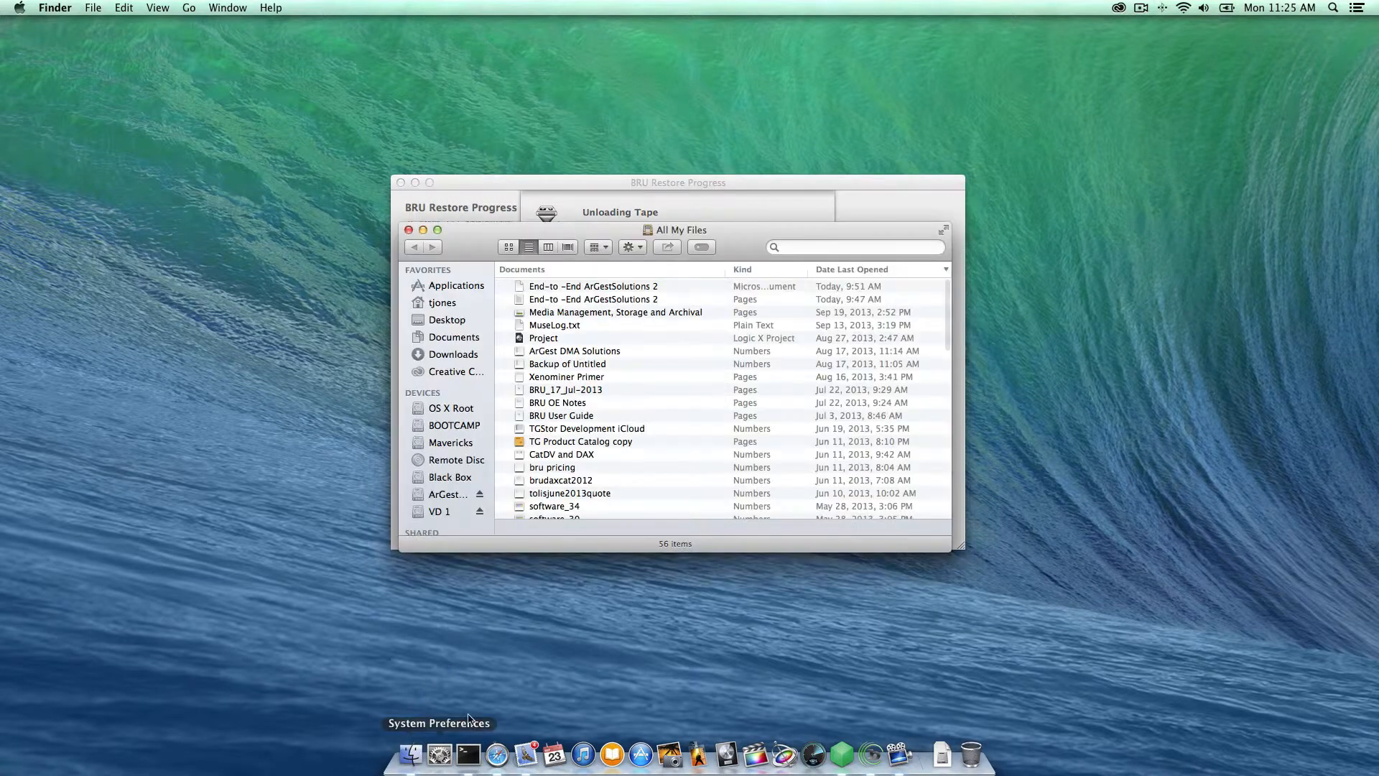
{"action": "left_click", "coordinate": [456, 321]}
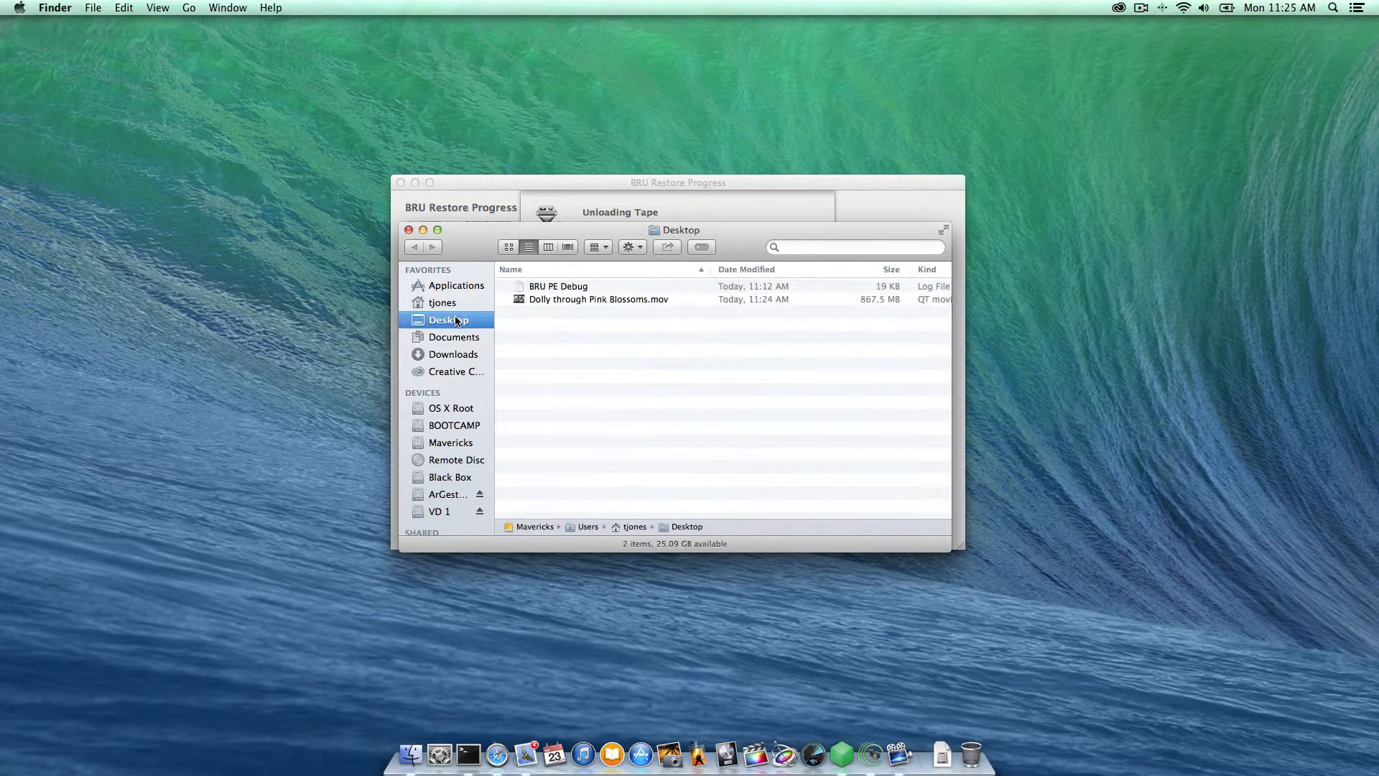
{"action": "left_click", "coordinate": [588, 297]}
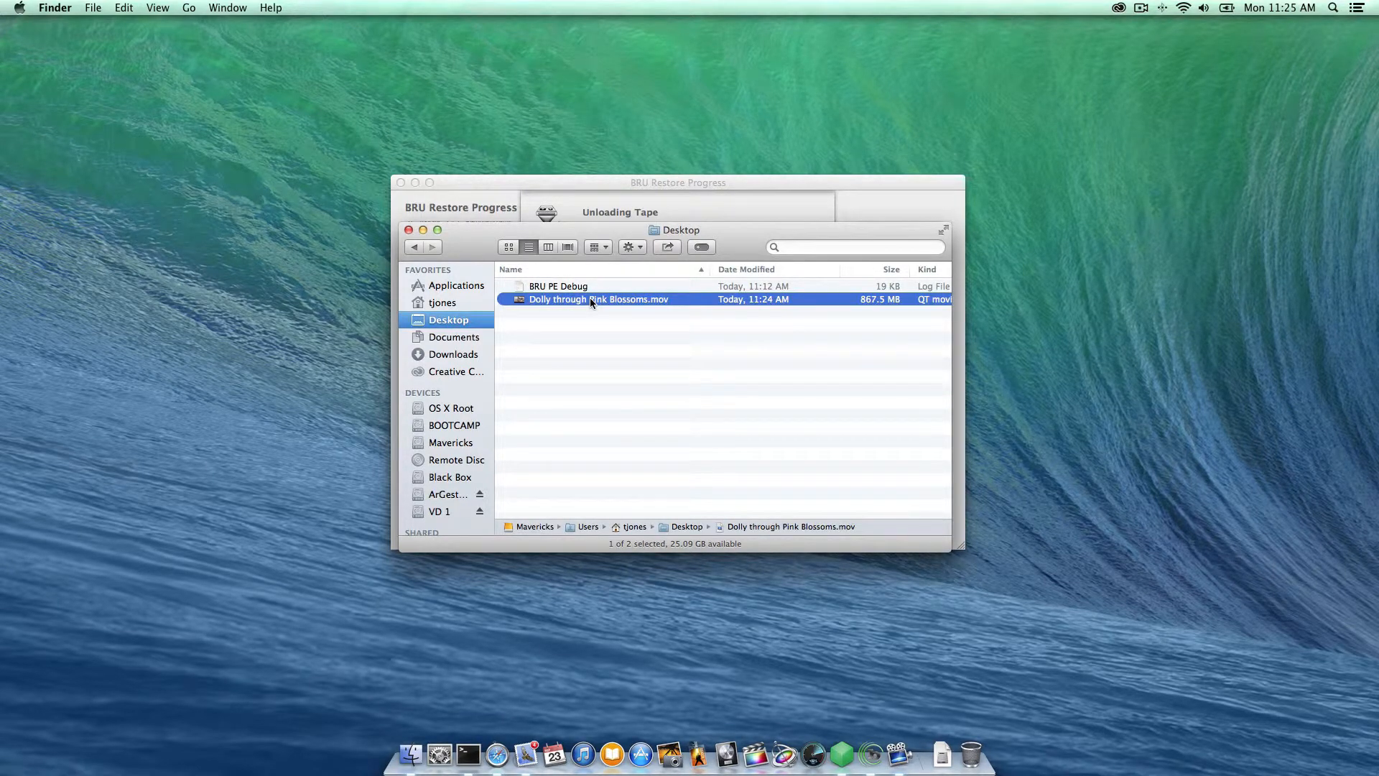
{"action": "double_click", "coordinate": [589, 299]}
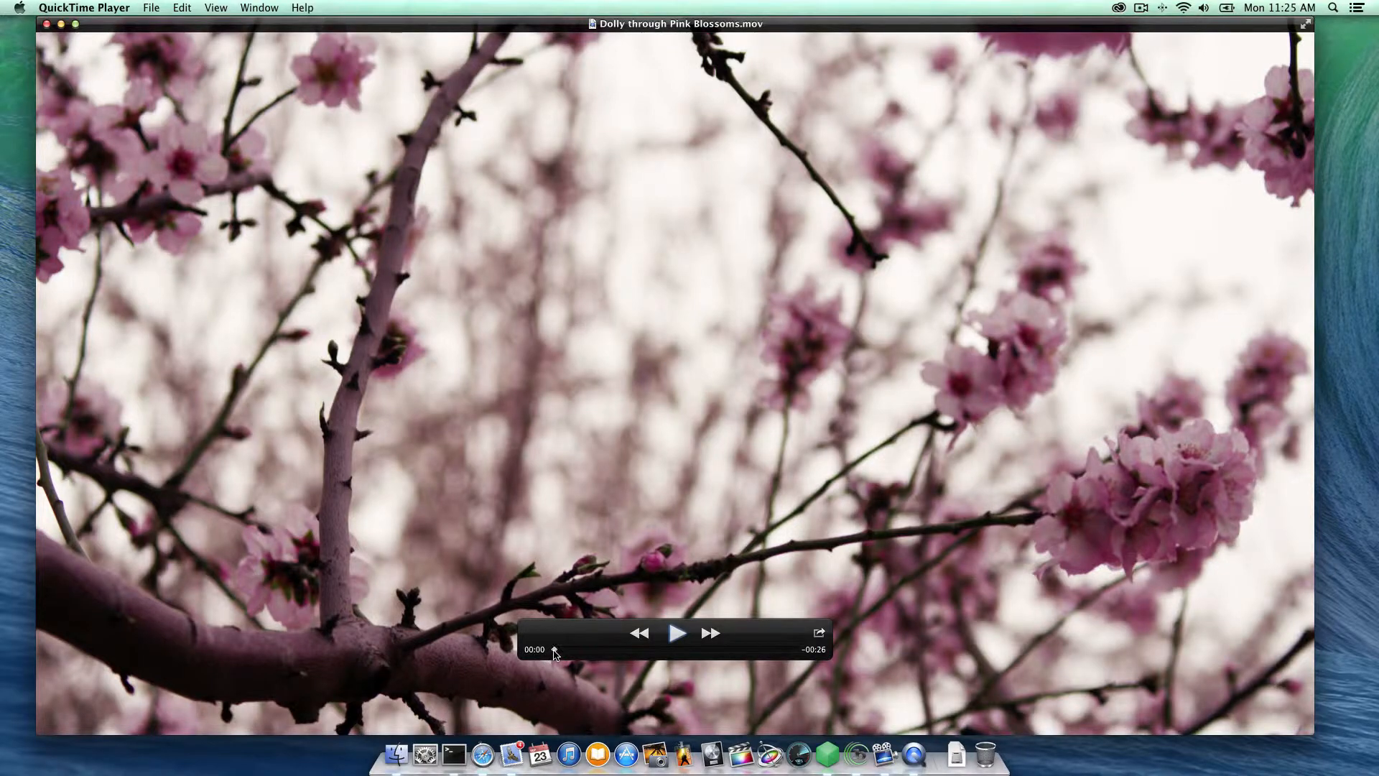
{"action": "left_click_drag", "start_coordinate": [554, 649], "coordinate": [509, 652]}
{"action": "left_click", "coordinate": [72, 9]}
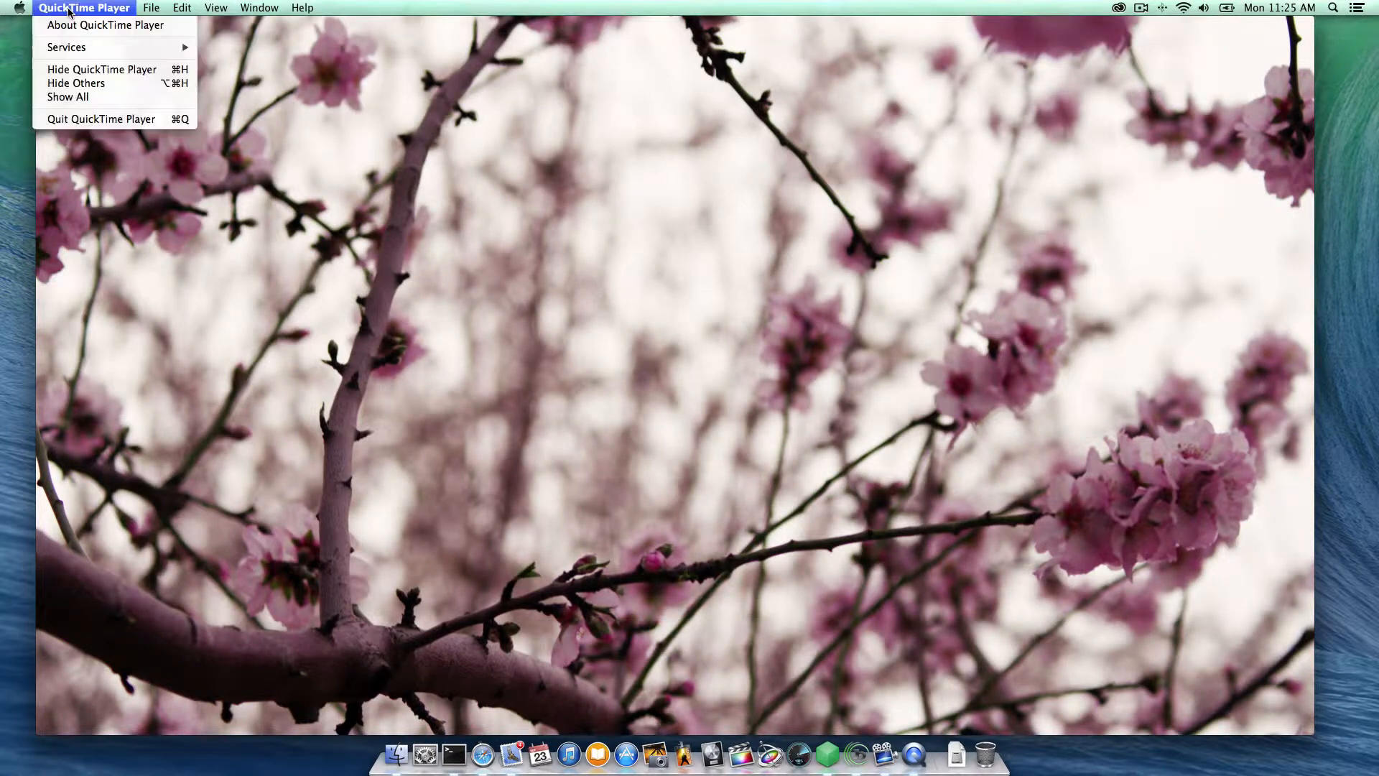
{"action": "left_click", "coordinate": [84, 119]}
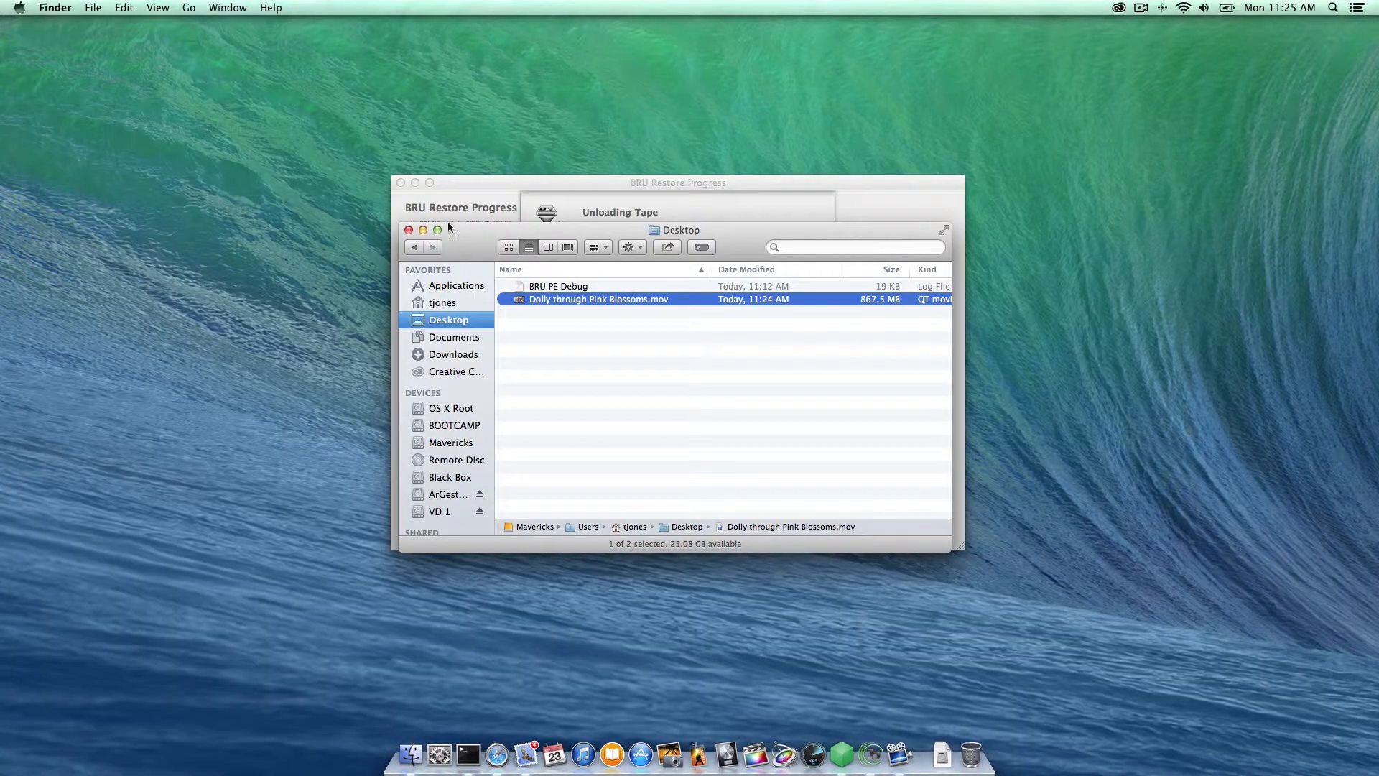
{"action": "left_click", "coordinate": [409, 230]}
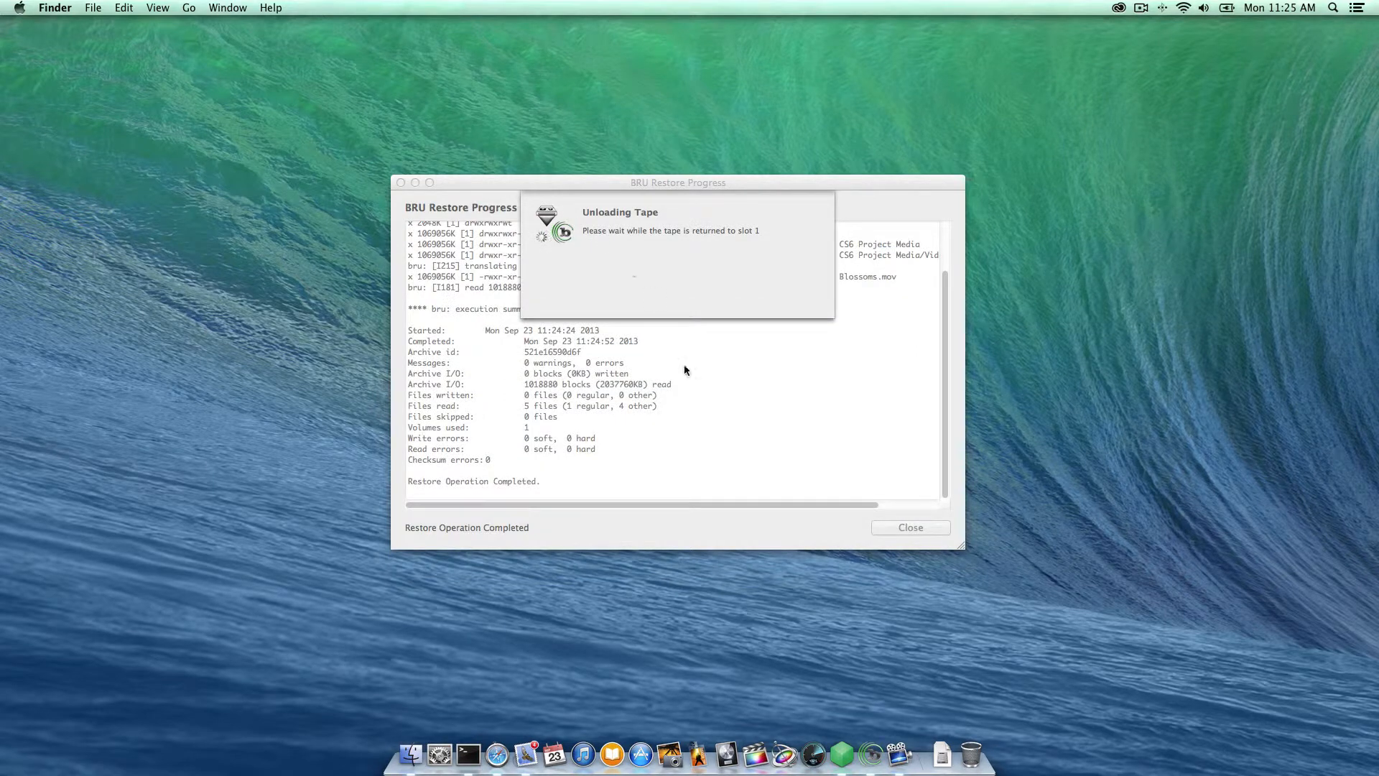